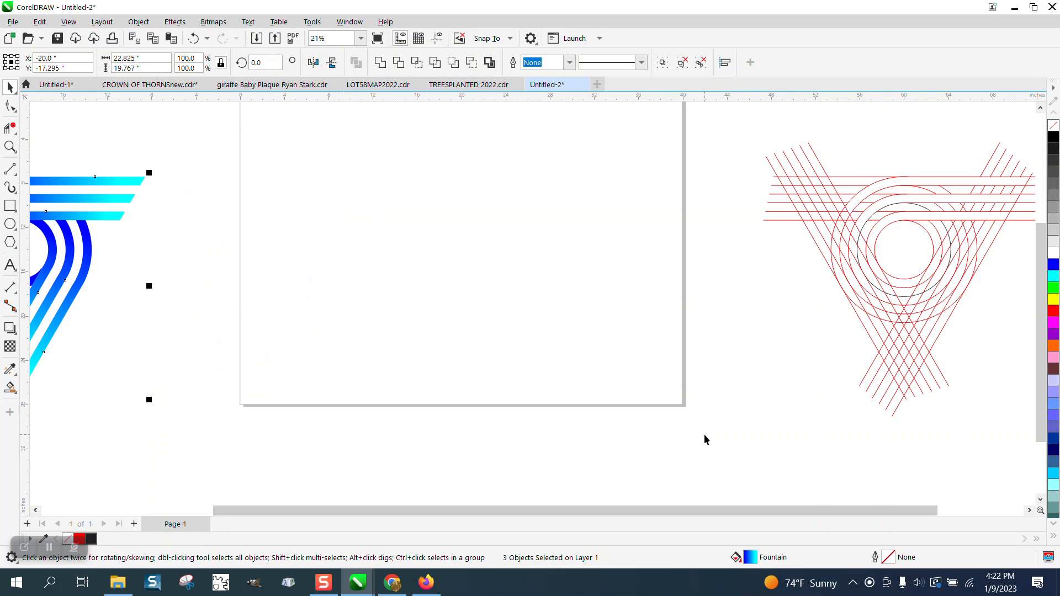
- Draw a red circle with the Ellipse tool and centre it on the page
left_click(10, 224)
left_click_drag(558, 159, 386, 304)
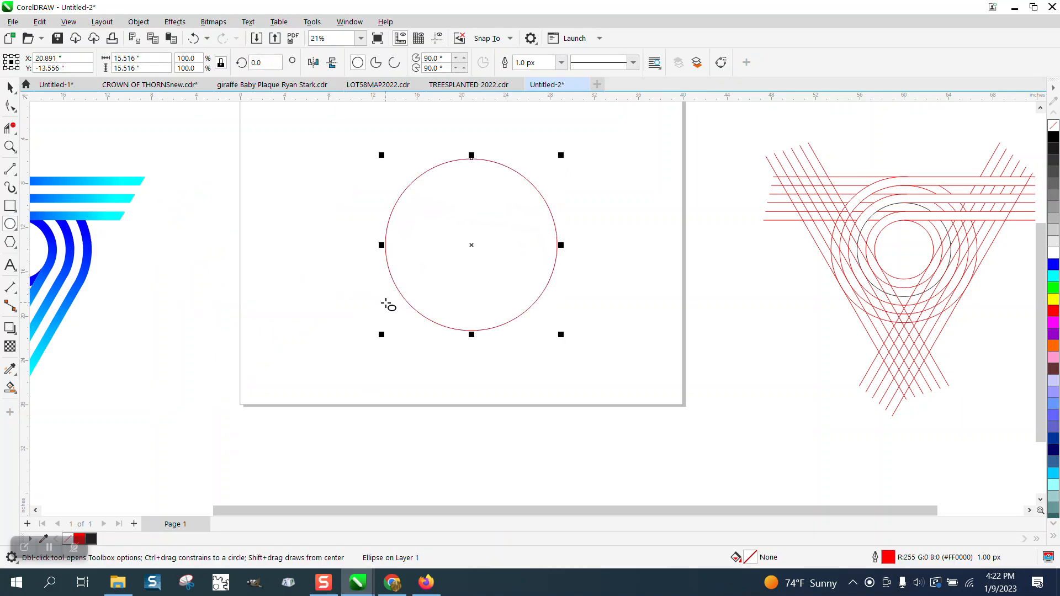
key("p")
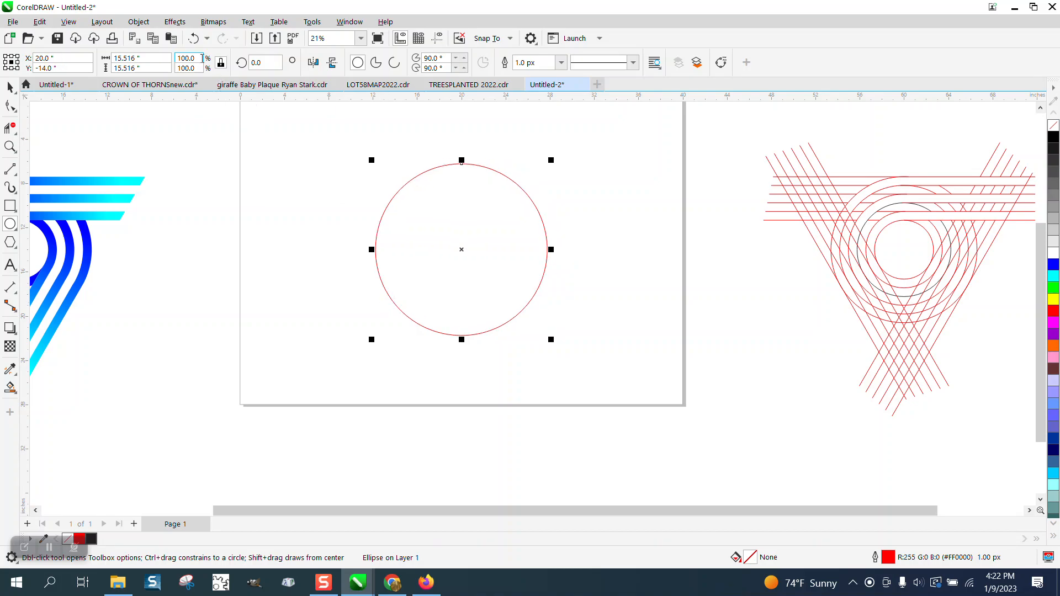
- Add a concentric copy of the circle scaled to about 40% inside it
left_click(9, 87)
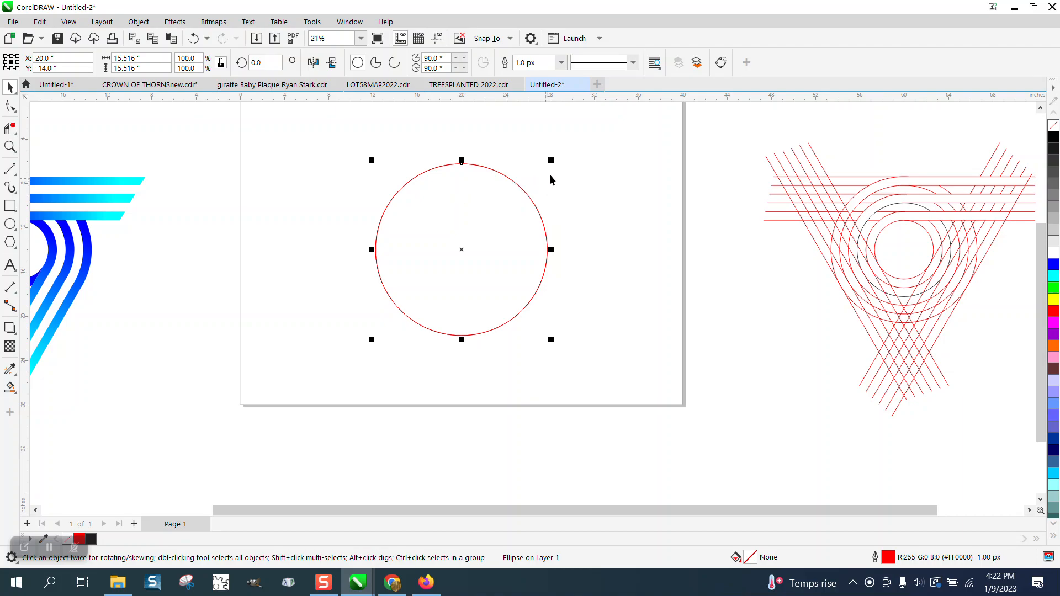
left_click_drag(553, 160, 497, 215)
left_click_drag(340, 141, 639, 380)
- Blend the two circles with 4 steps, adding four evenly spaced circles between them
left_click(175, 23)
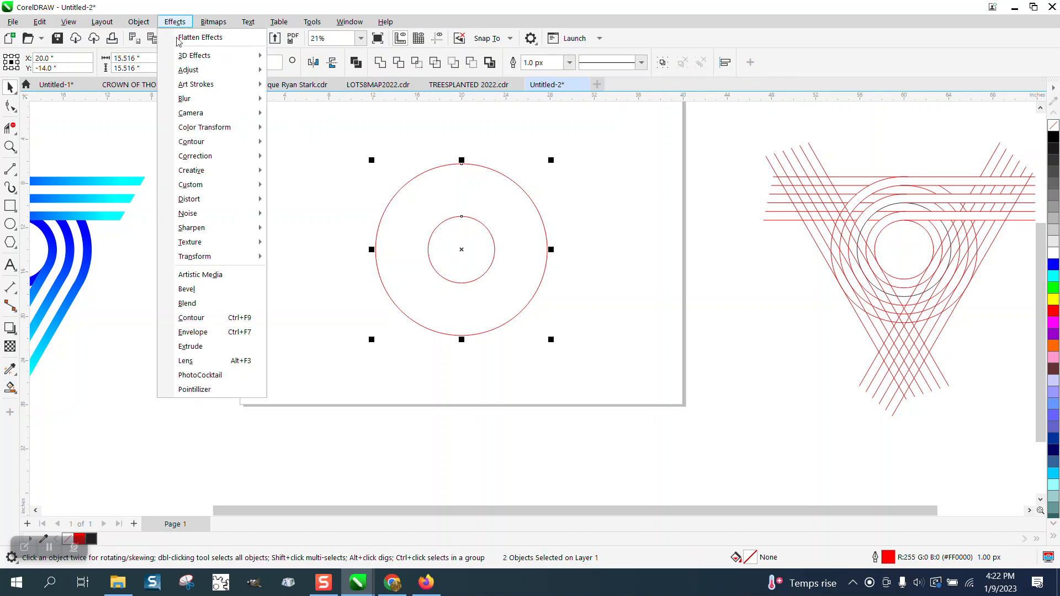
left_click(187, 303)
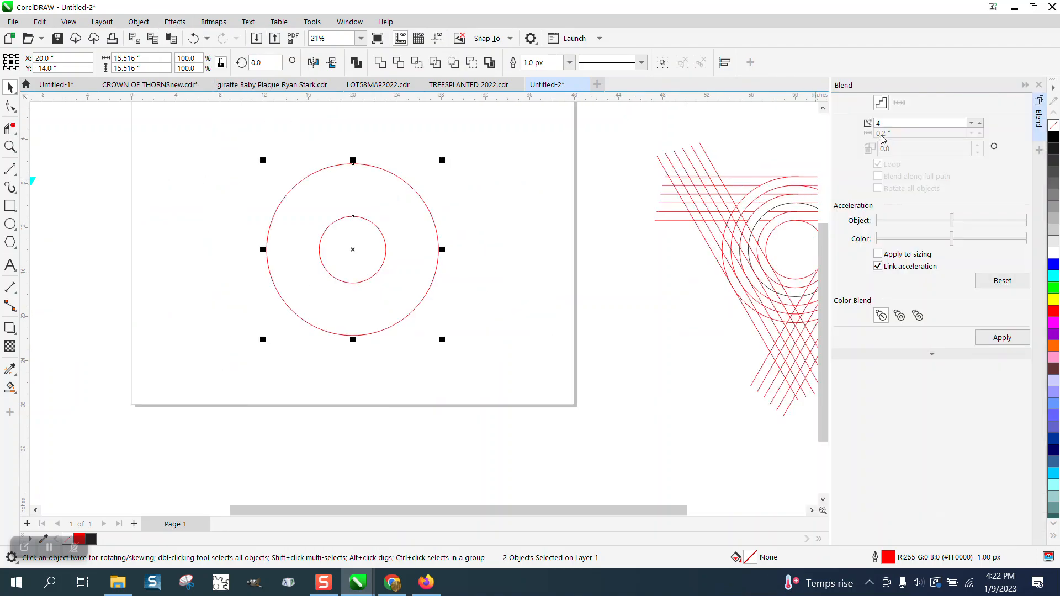
left_click(1002, 338)
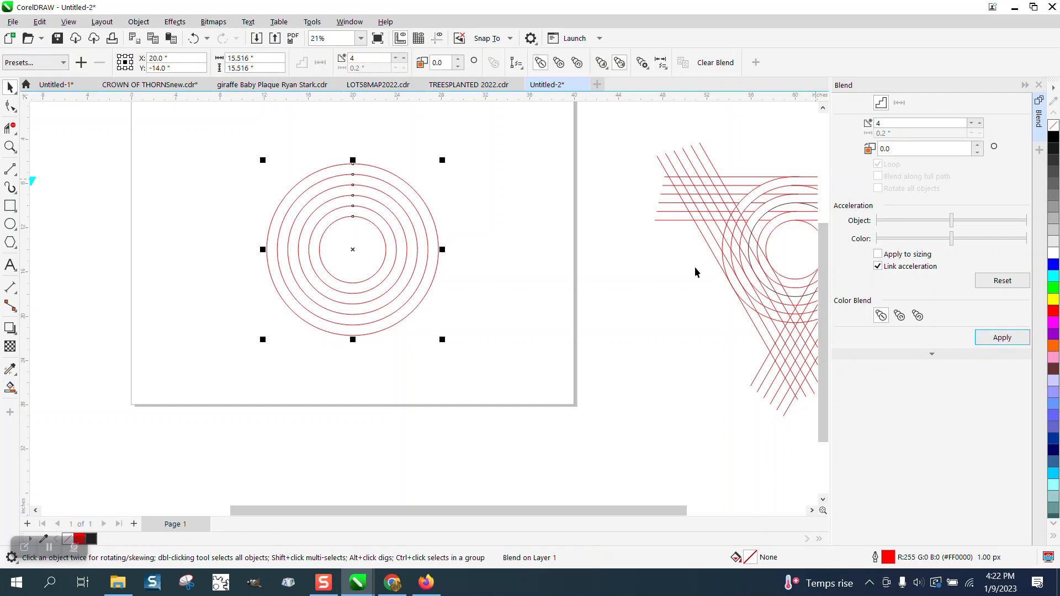
left_click_drag(195, 141, 552, 381)
- Break the circle blend apart and ungroup it into six separate circles
left_click(139, 21)
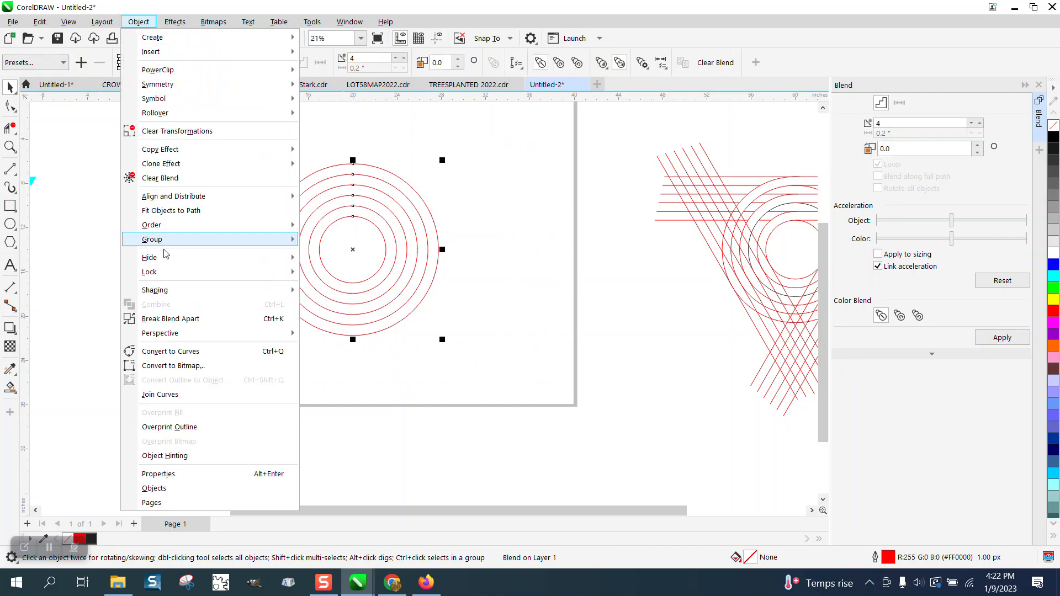
left_click(171, 319)
left_click_drag(247, 134, 516, 356)
left_click(138, 22)
mouse_move(185, 241)
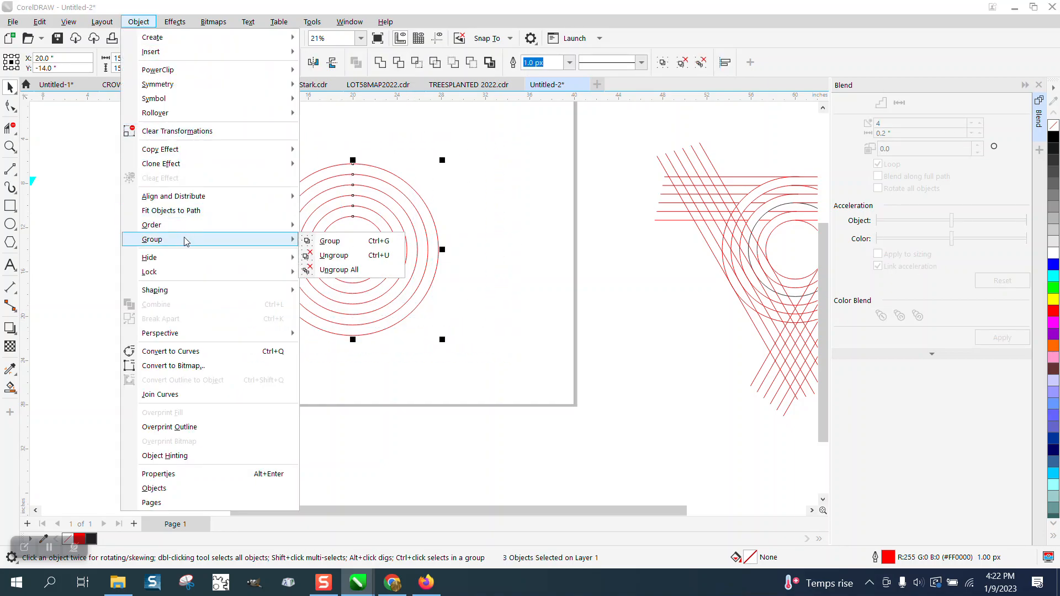
left_click(334, 255)
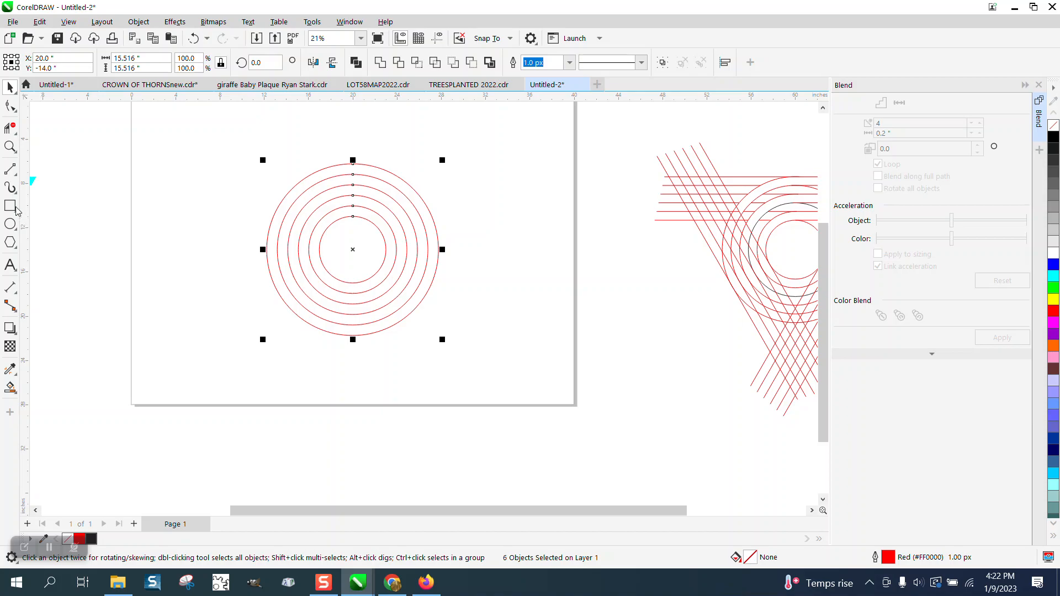
left_click(10, 169)
- Draw a horizontal line above the circles, duplicate it lower, and blend the pair with 4 steps
left_click_drag(186, 154, 525, 154)
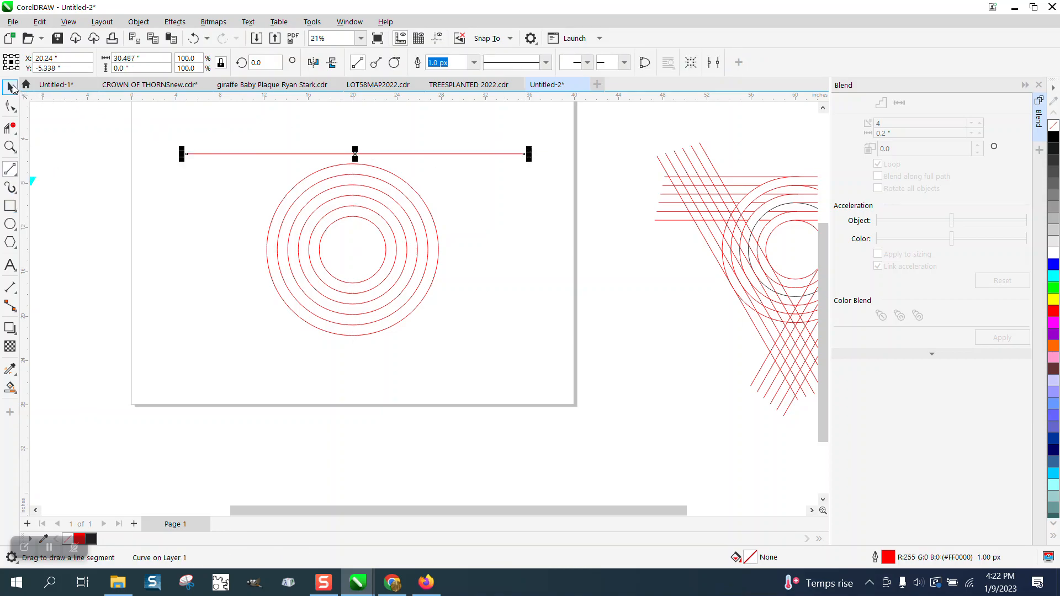
left_click_drag(354, 153, 357, 163)
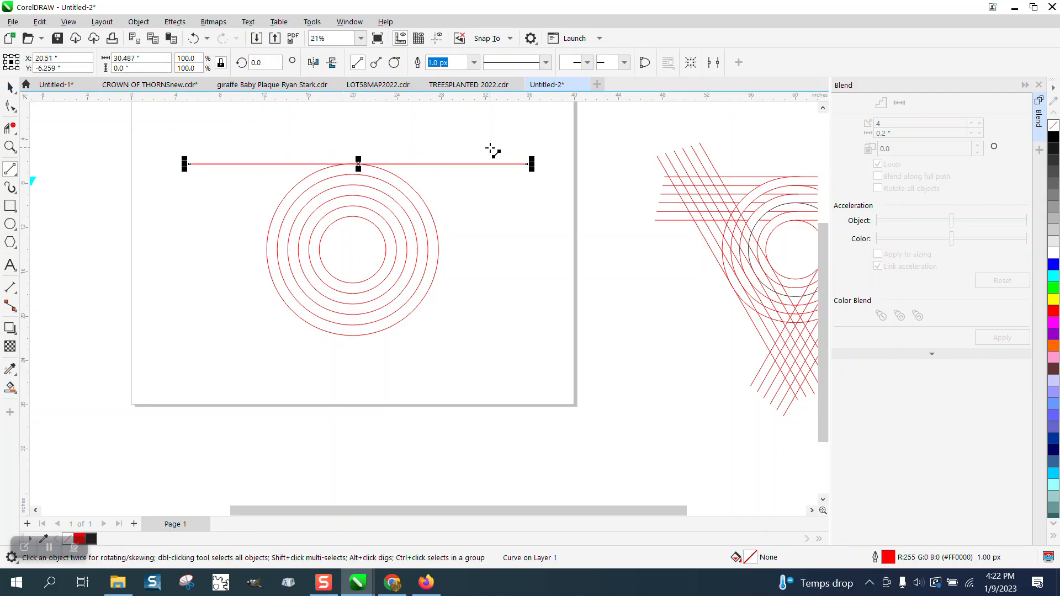
left_click_drag(359, 164, 358, 217)
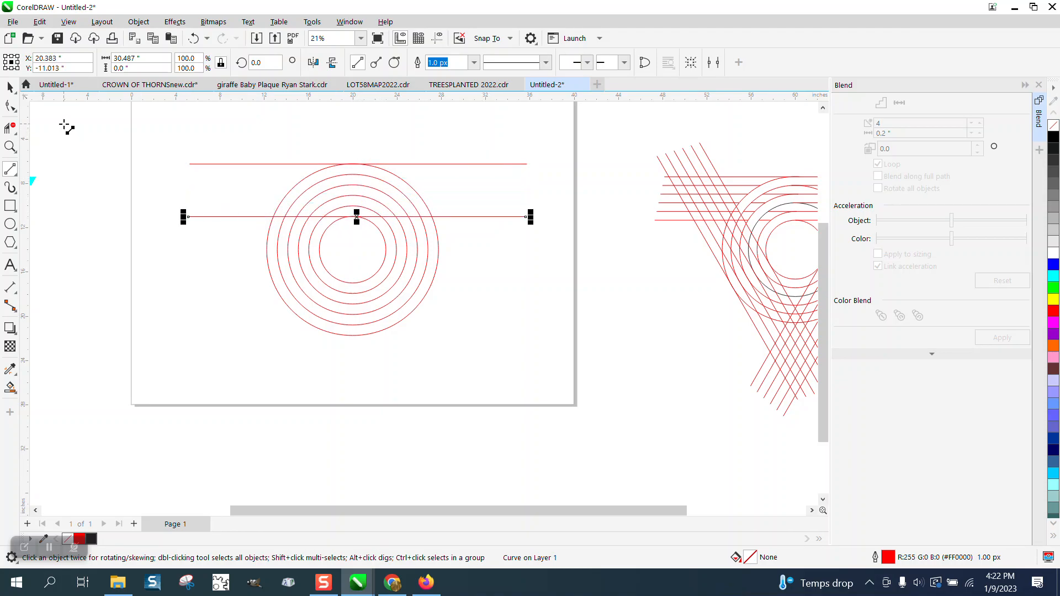
left_click(10, 86)
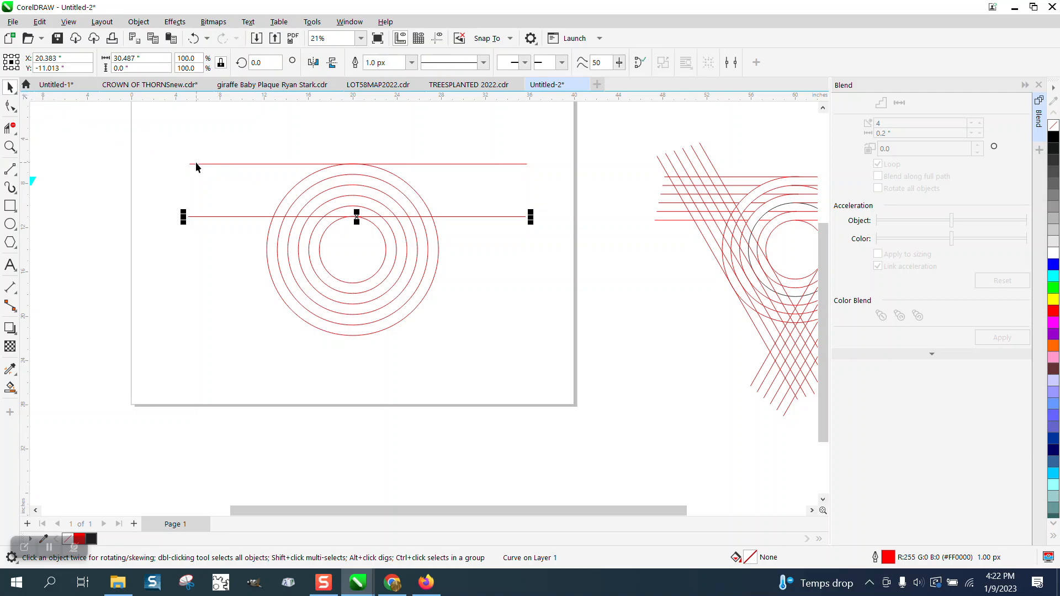
left_click(205, 164, "shift")
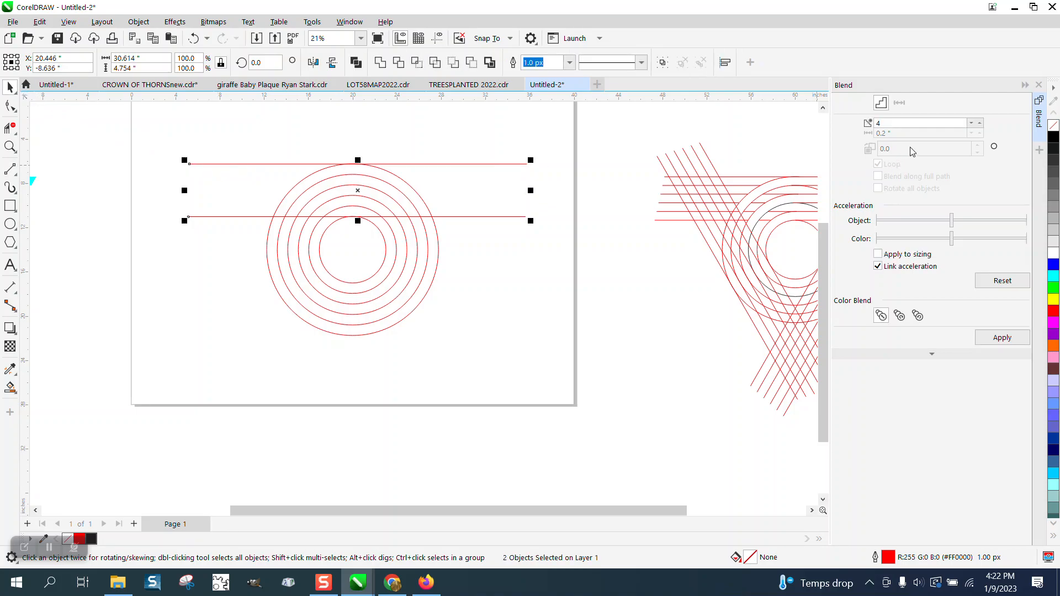
left_click(1002, 337)
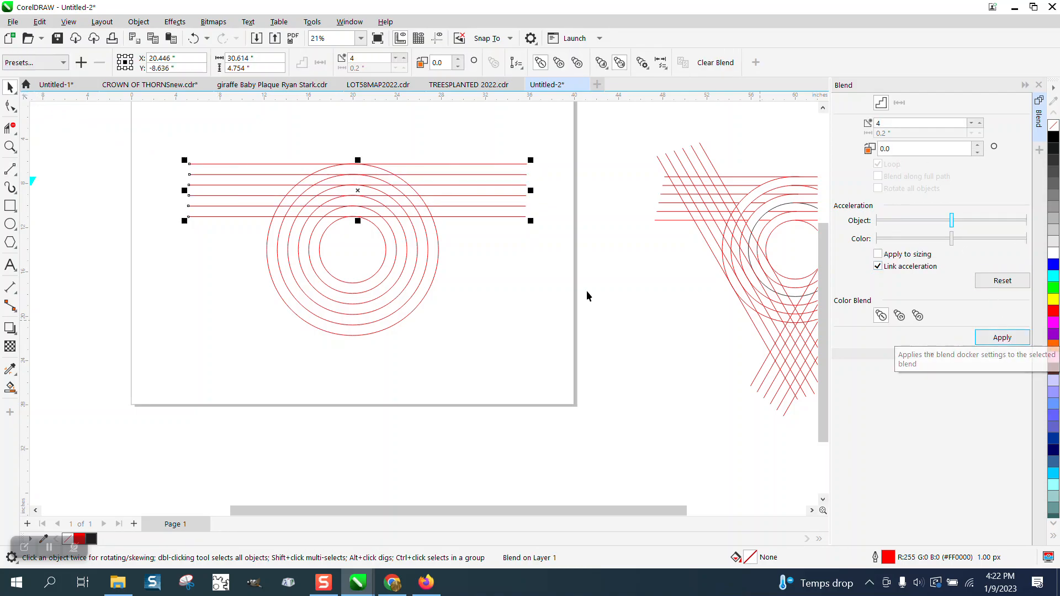
- Break the line blend apart and ungroup it into six separate horizontal lines
left_click_drag(162, 145, 608, 251)
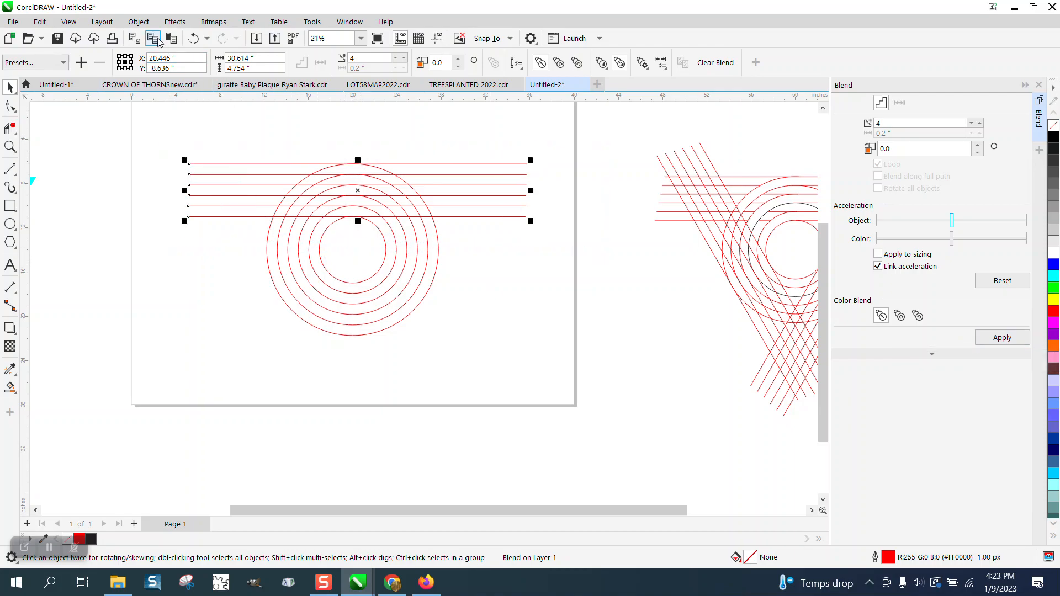
left_click(139, 22)
left_click(195, 324)
left_click(139, 21)
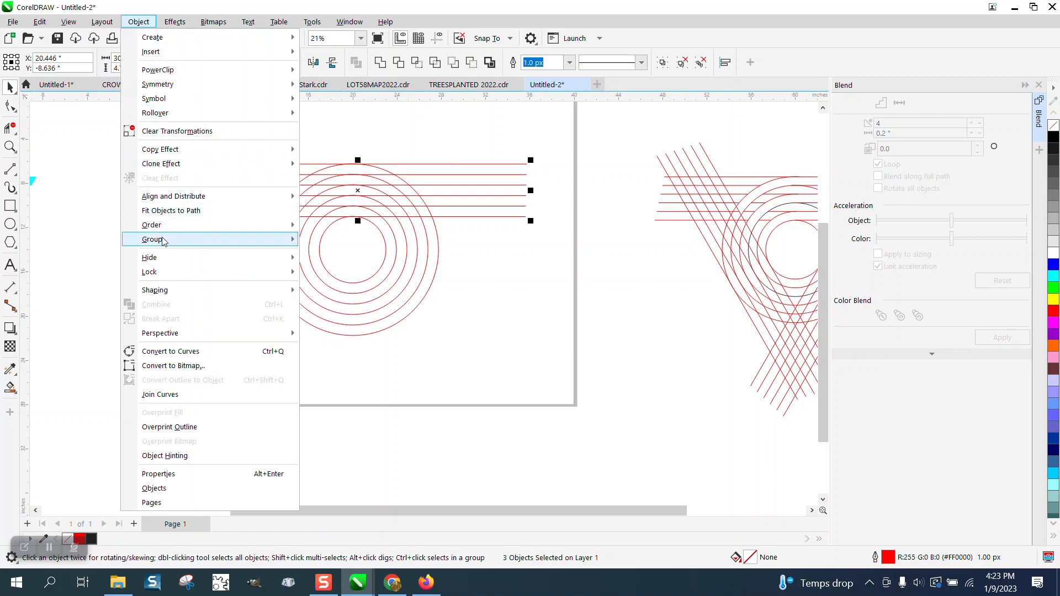
mouse_move(166, 240)
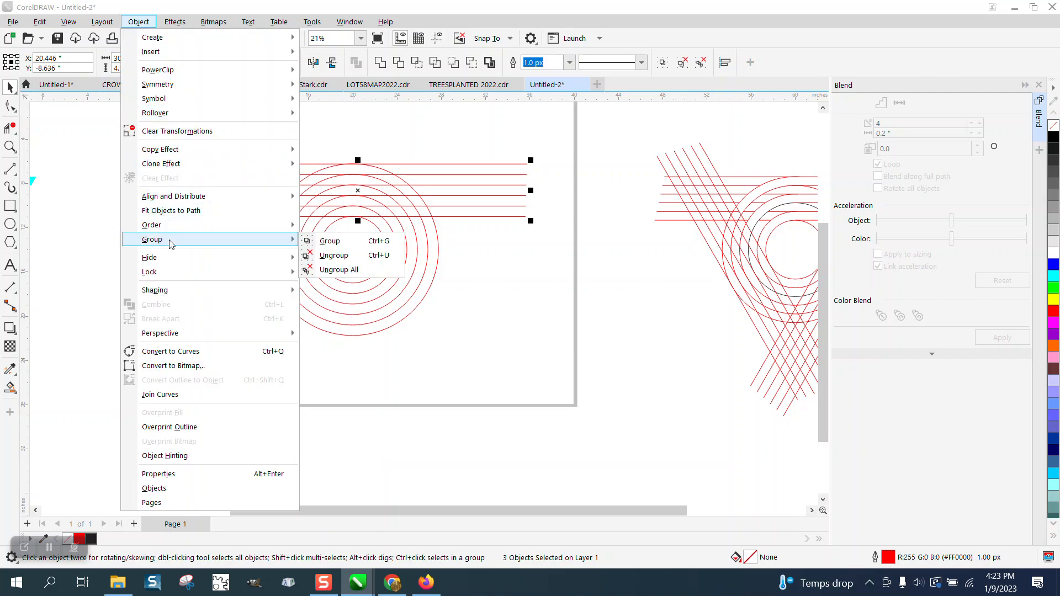
left_click(330, 256)
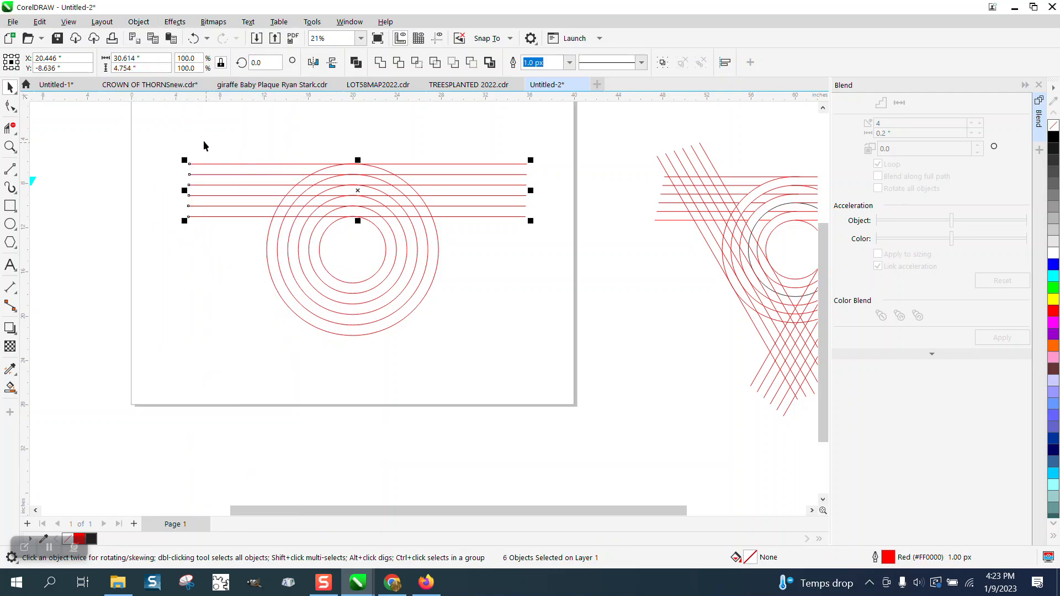
left_click_drag(172, 128, 232, 242)
- Group the six lines and add a copy rotated 120° around the circles' centre
key("ctrl+g")
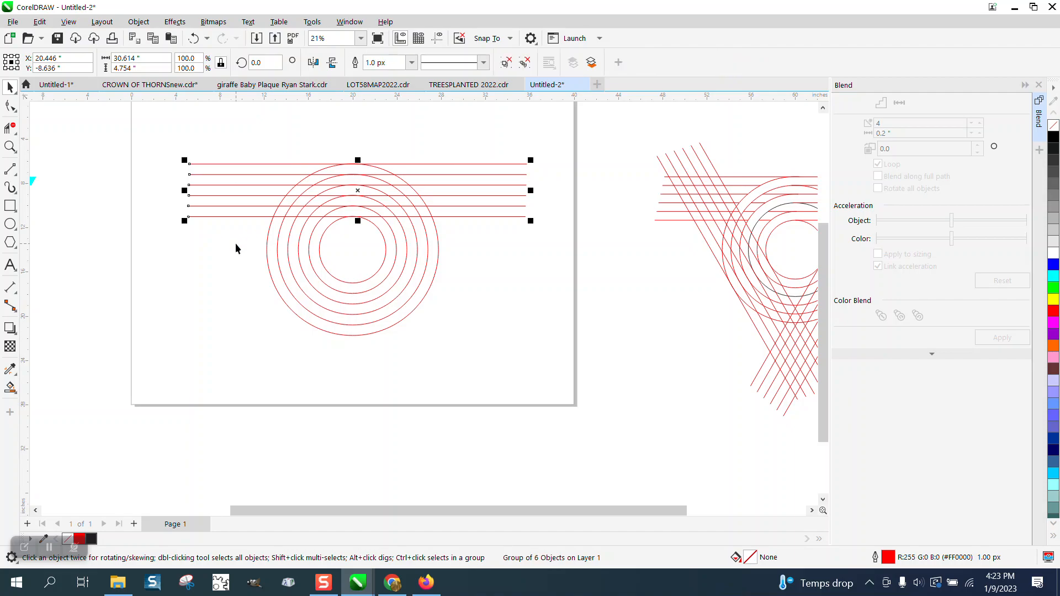
left_click(356, 190)
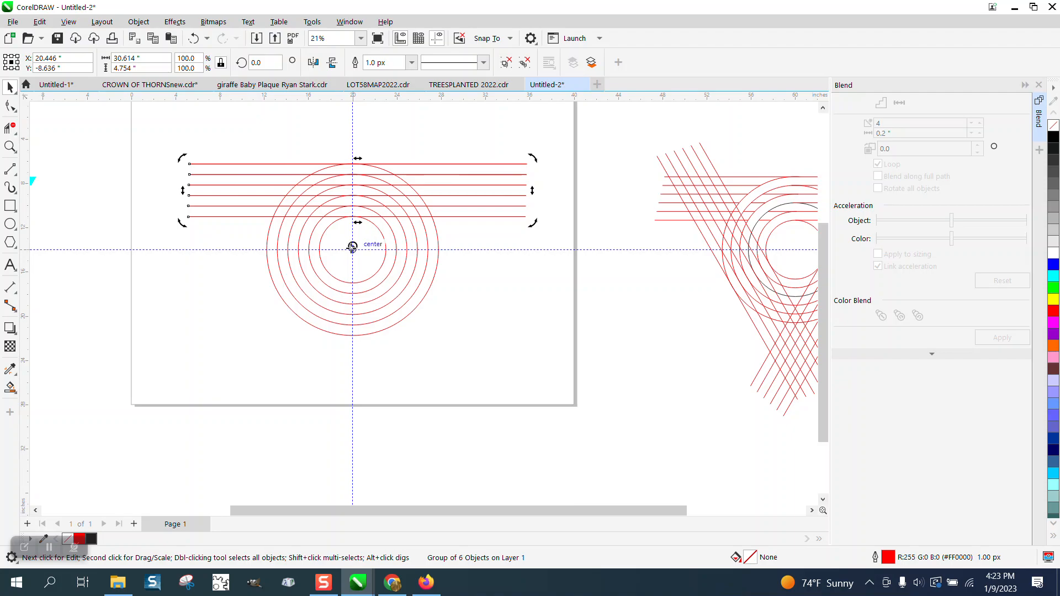
left_click(426, 174)
left_click(427, 175)
left_click(426, 193)
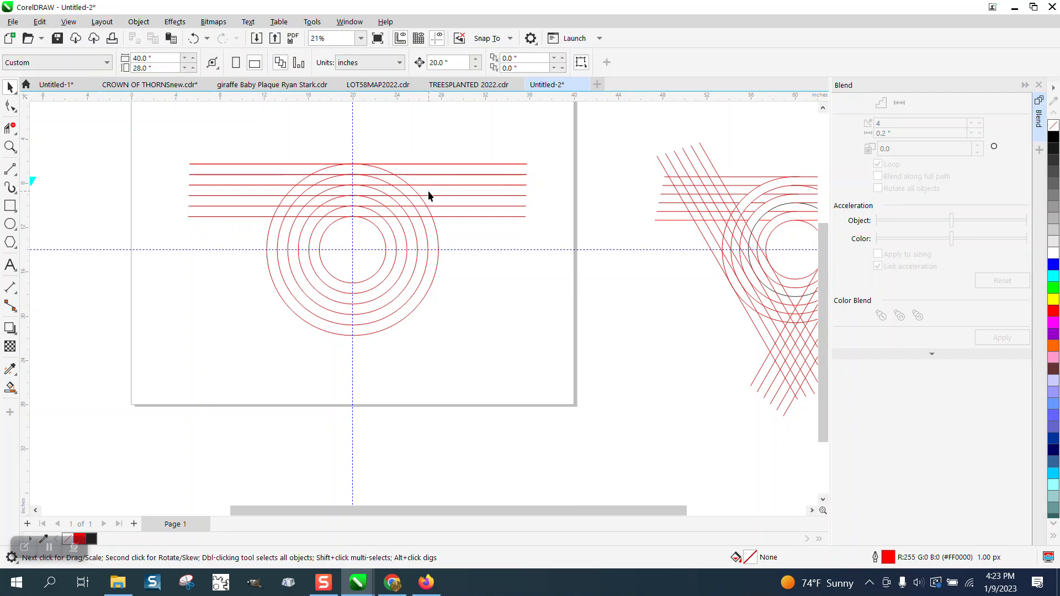
left_click(432, 185)
left_click(432, 185)
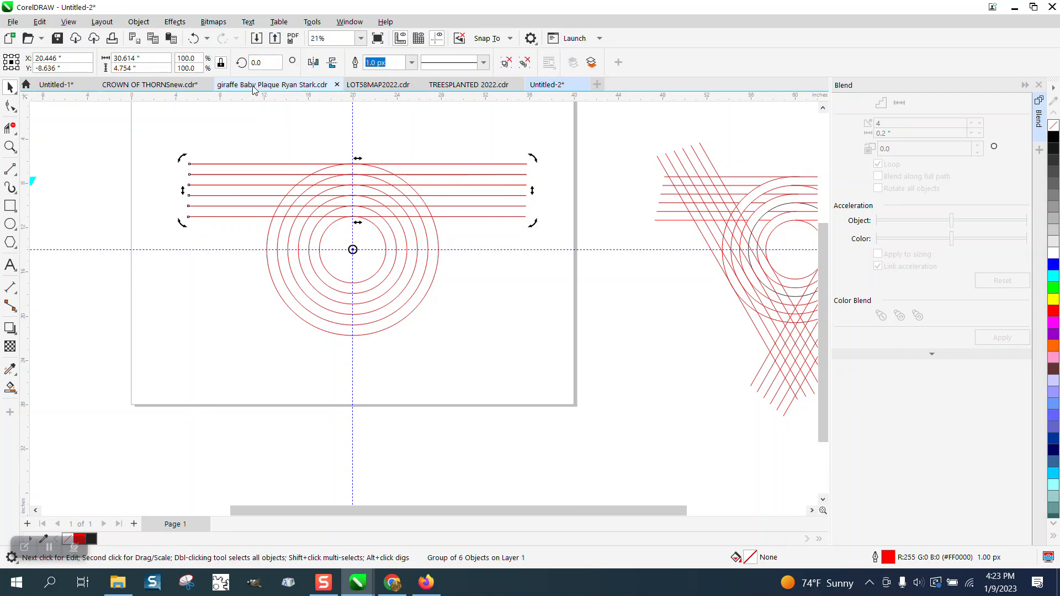
type("120")
key("Return")
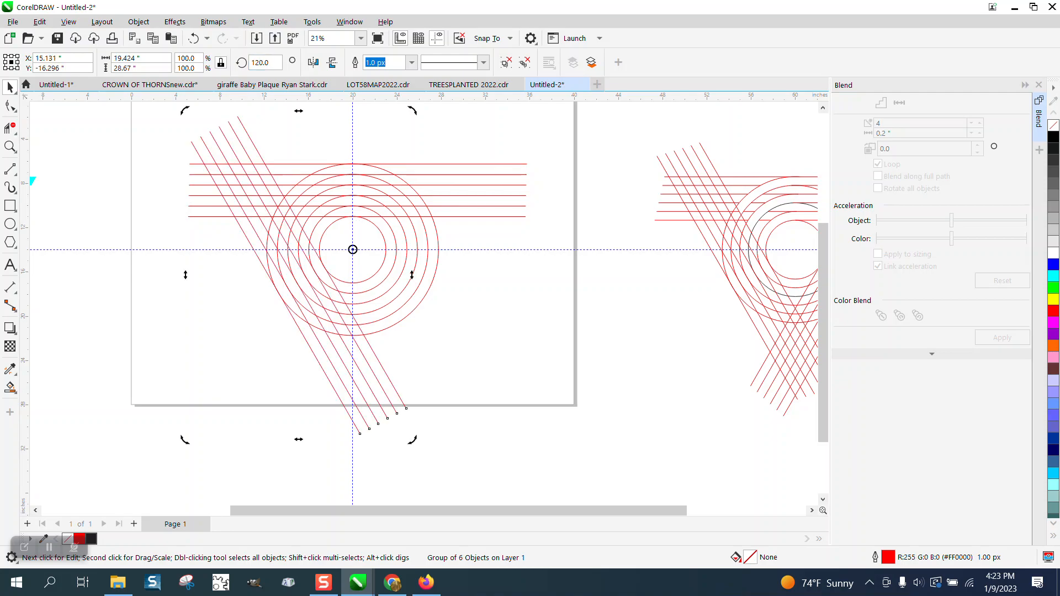
- Add a second copy of the line group rotated 240° around the same centre
left_click(262, 63)
type("240")
key("Return")
scroll(249, 218, "down", 1)
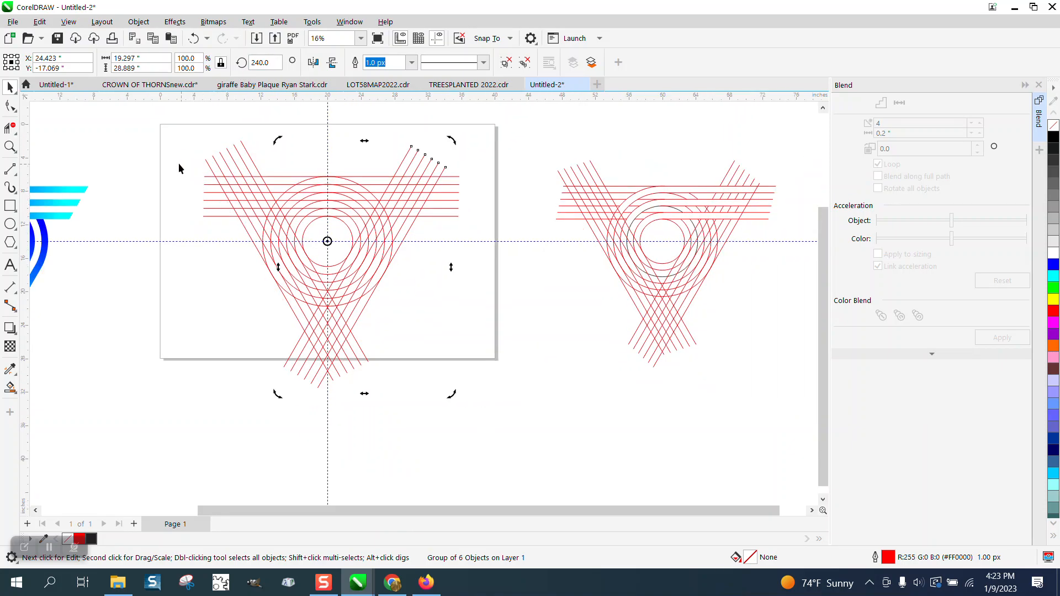
left_click_drag(179, 120, 456, 357)
- Ungroup all objects in the left line draft
left_click_drag(545, 411, 547, 413)
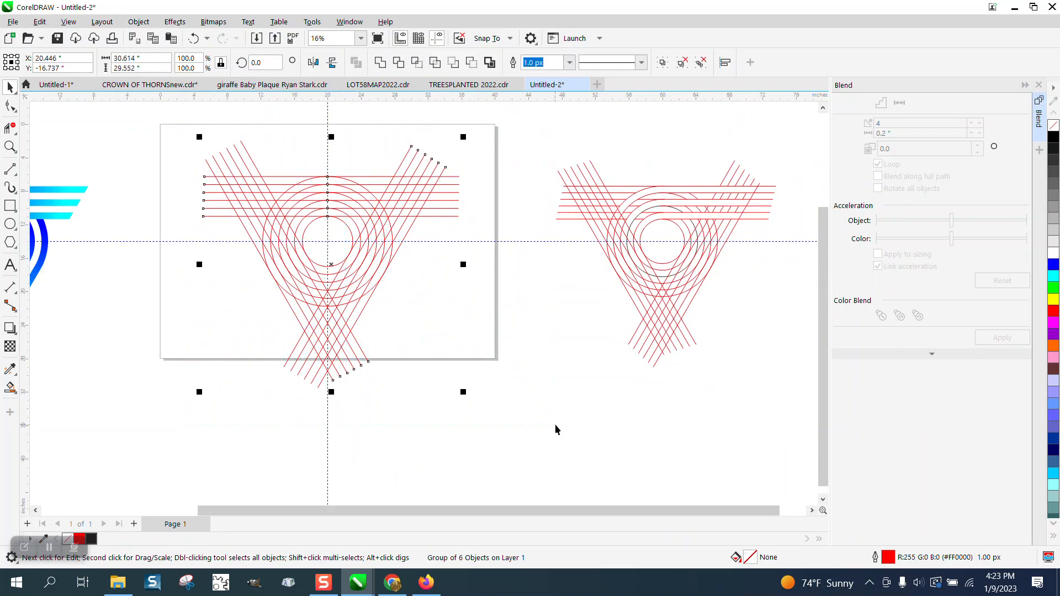
left_click(139, 22)
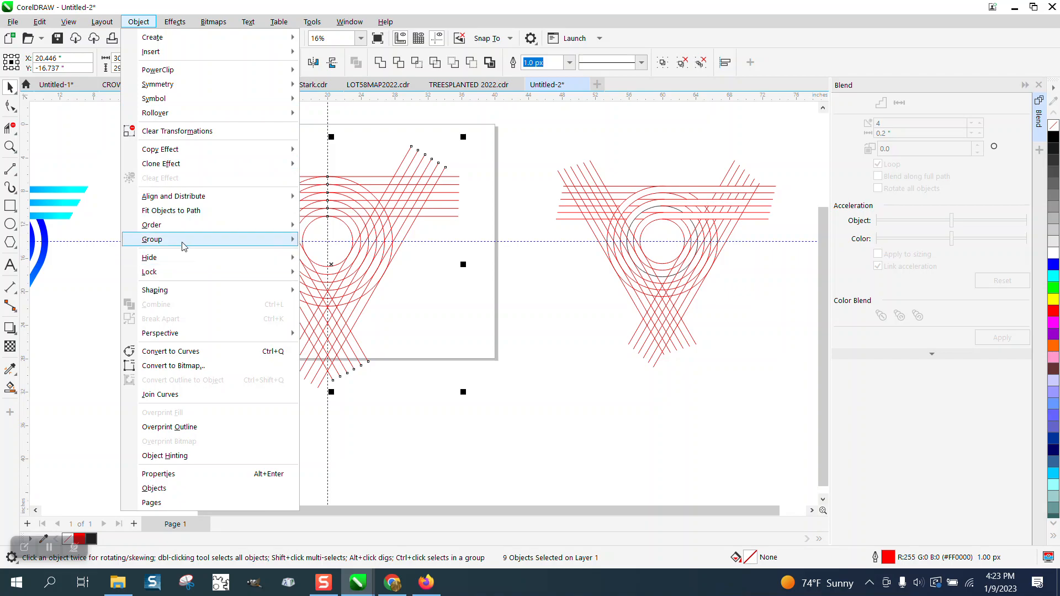
mouse_move(183, 240)
left_click(337, 271)
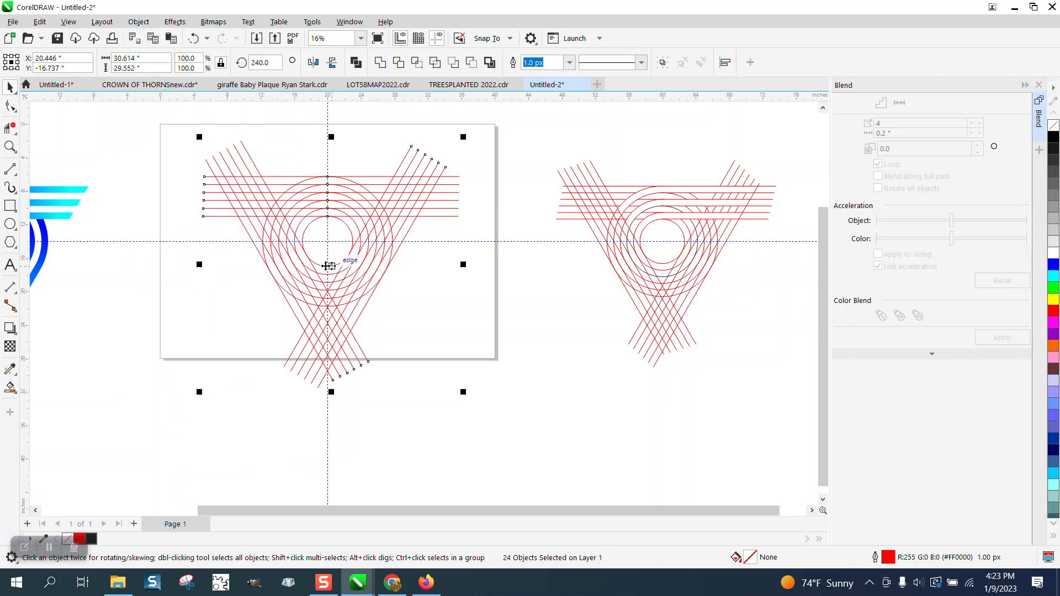
- Move the right-hand line design up and left beside the draft and zoom in on both
left_click_drag(550, 158, 790, 388)
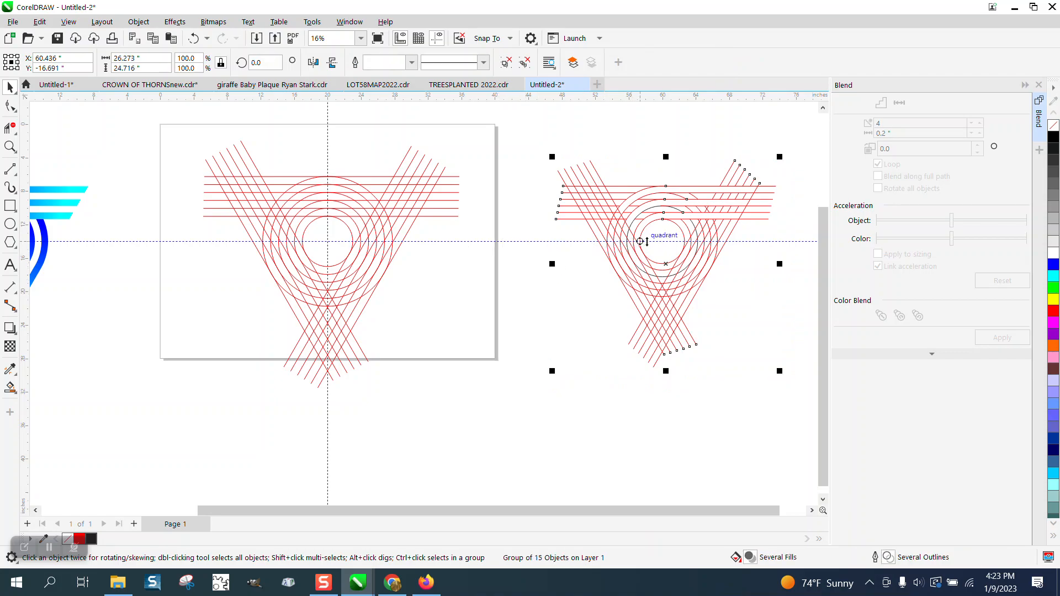
left_click_drag(661, 258, 579, 225)
left_click(10, 147)
left_click_drag(595, 374, 765, 402)
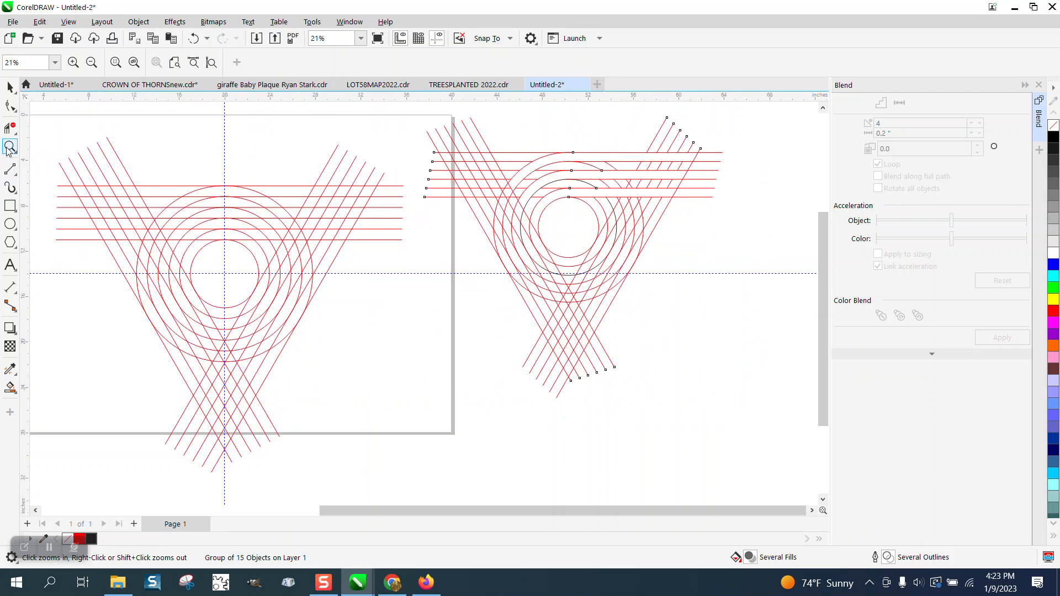
- Trim the first line pieces between intersections in the draft's upper part with Virtual Segment Delete
left_click_drag(107, 199, 326, 299)
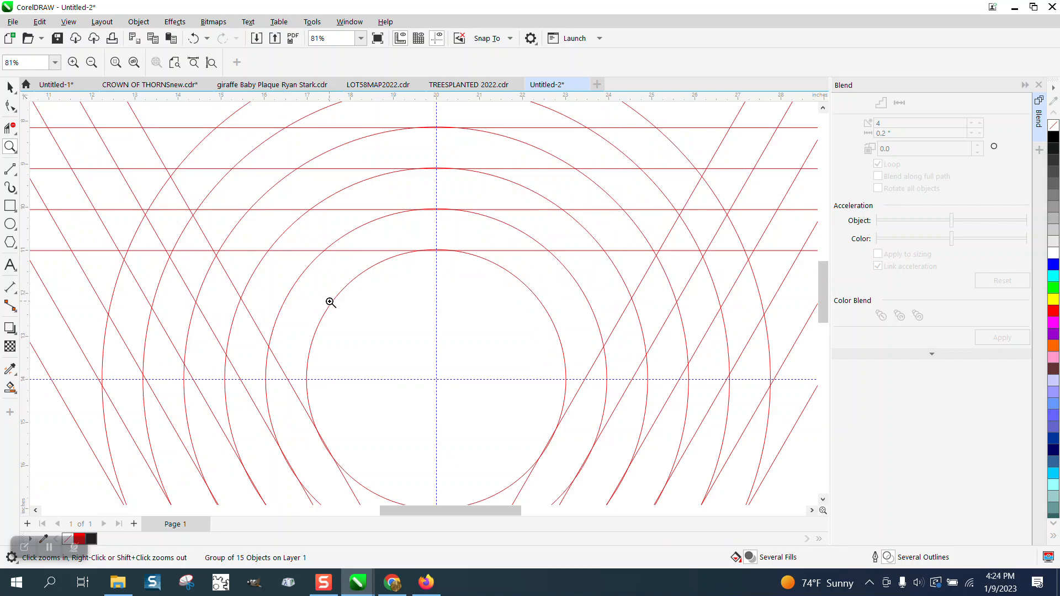
scroll(325, 296, "down", 1)
scroll(293, 279, "down", 1)
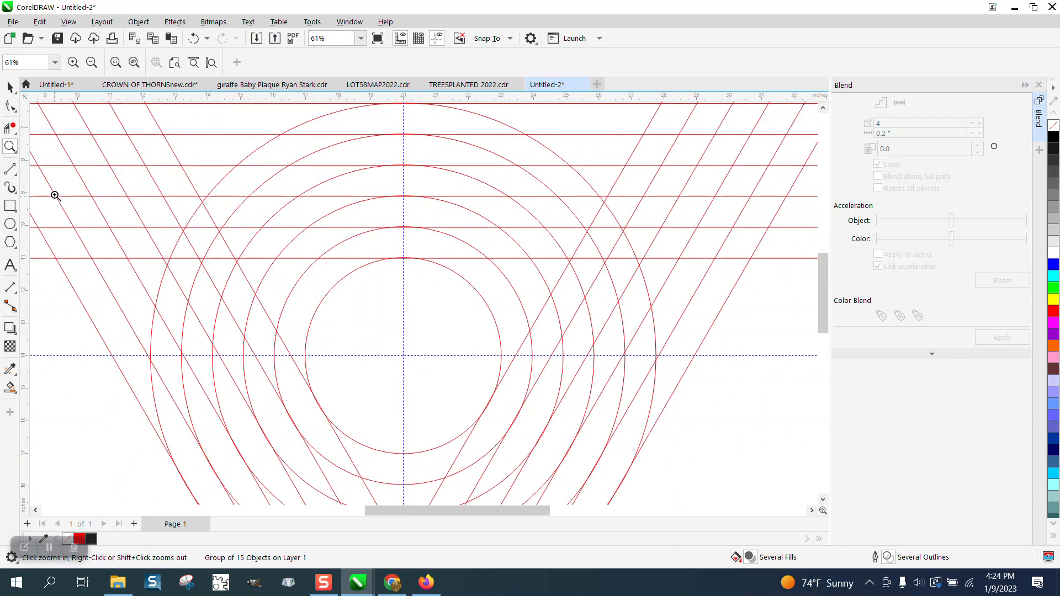
left_click(14, 133)
left_click(55, 152)
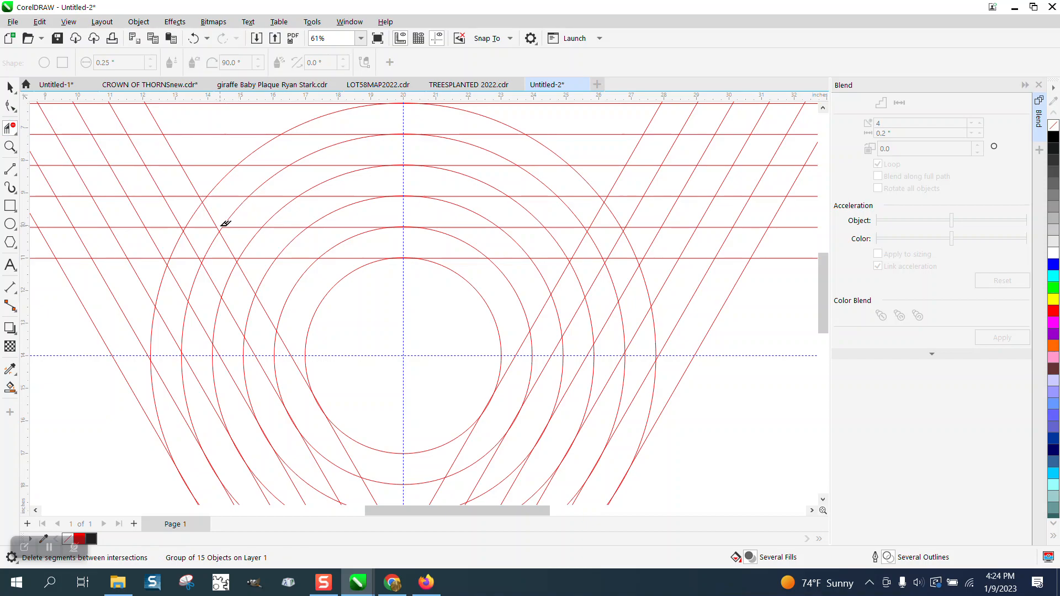
left_click(227, 196)
left_click(265, 165)
left_click_drag(324, 126, 716, 123)
scroll(427, 118, "down", 1)
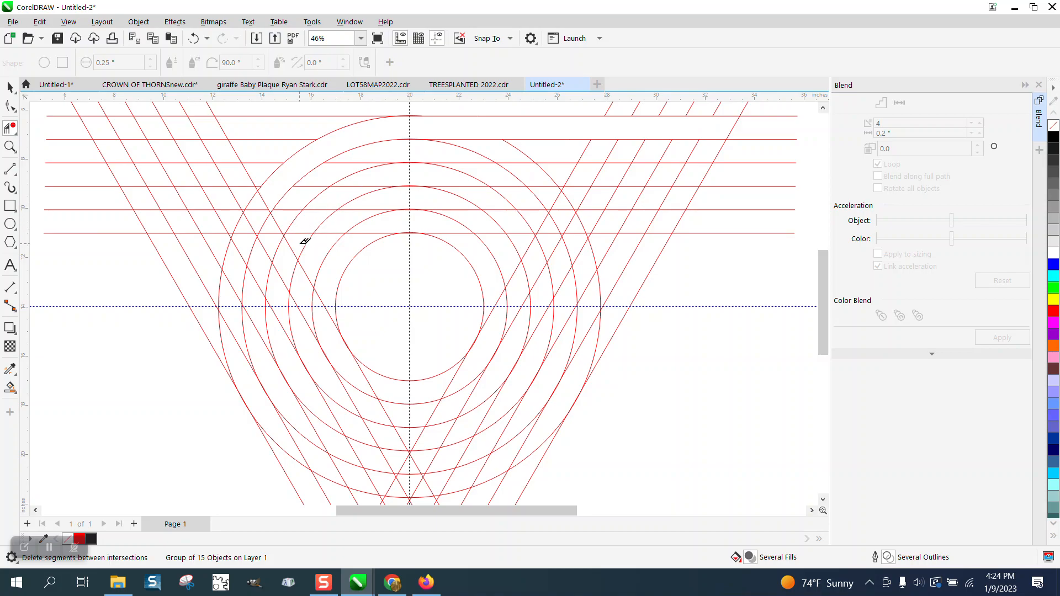
- Zoom into the upper middle and delete two more horizontal line pieces between intersections
left_click(10, 146)
left_click_drag(278, 185, 509, 307)
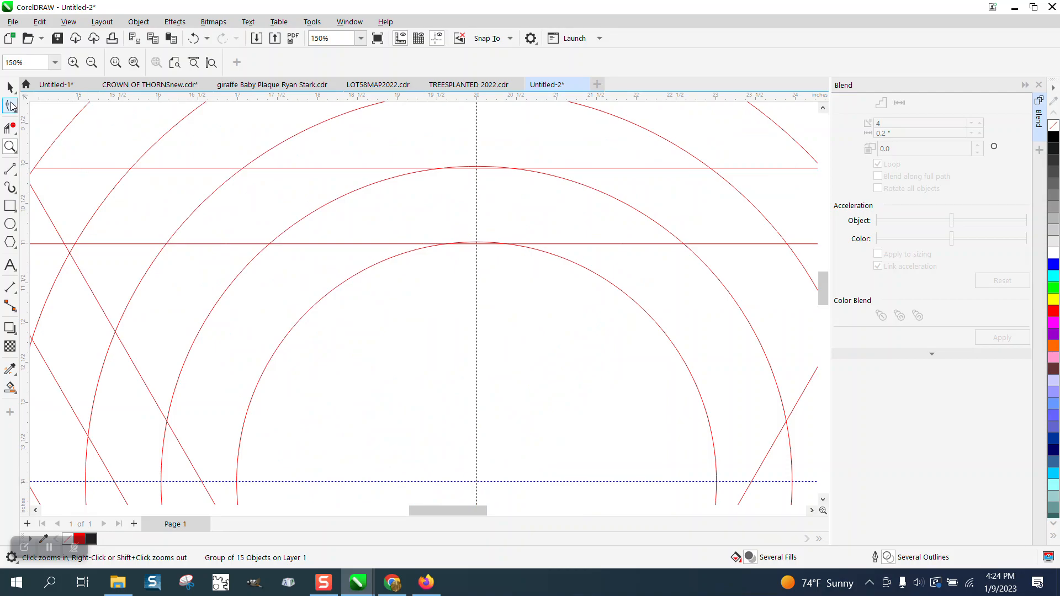
left_click(10, 128)
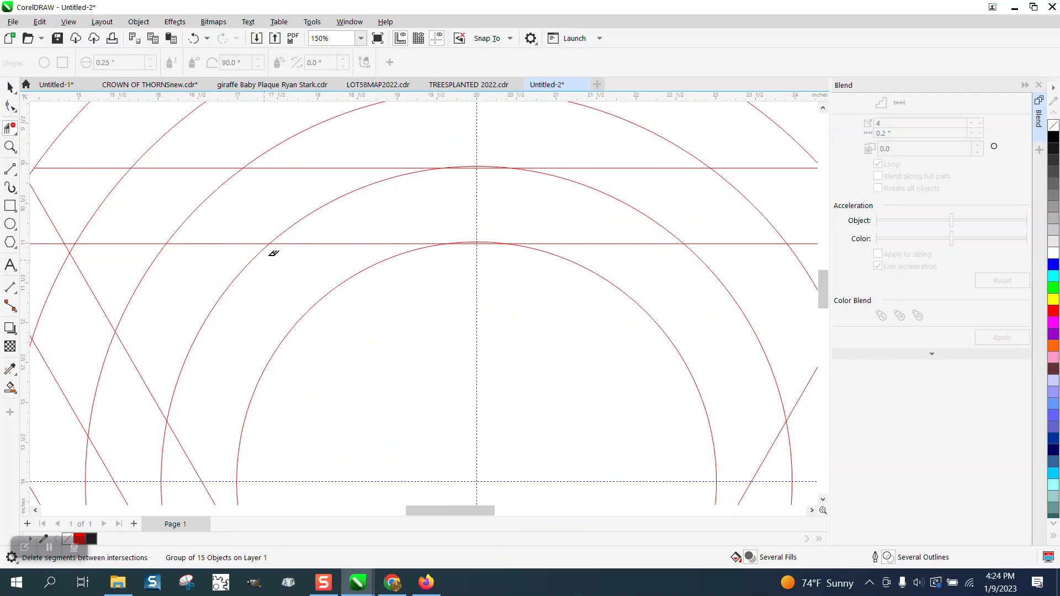
scroll(273, 248, "down", 2)
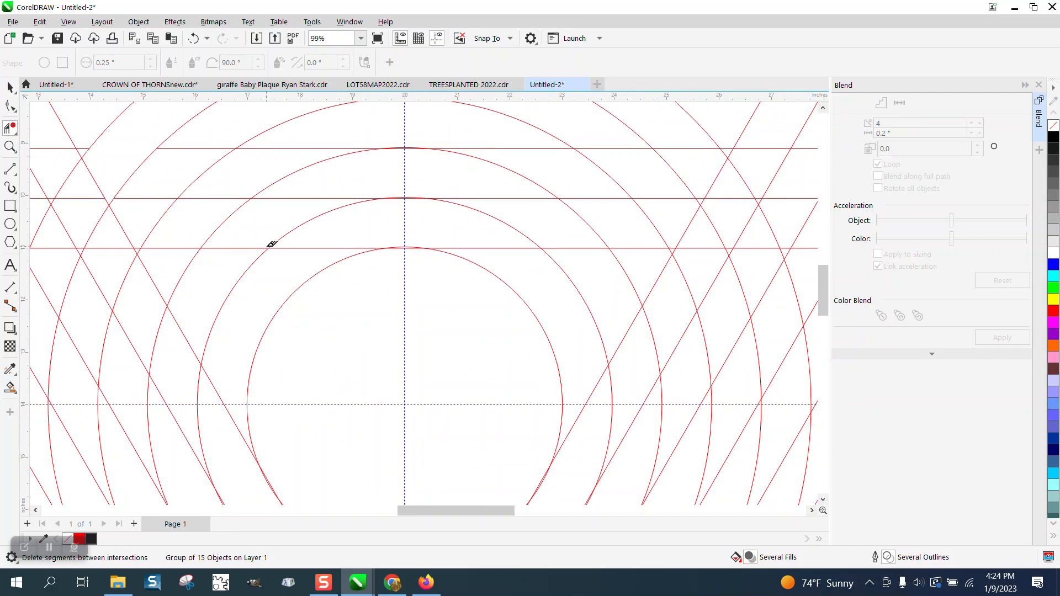
left_click(172, 247)
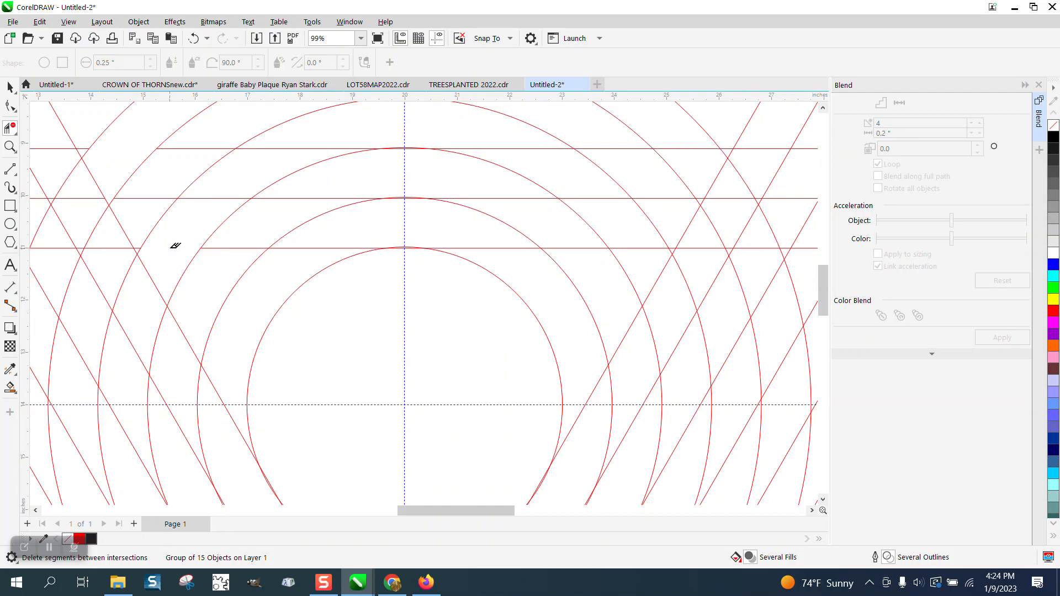
left_click(220, 197)
- Remove the remaining horizontal, arc and diagonal pieces between intersections beside the circle
scroll(417, 132, "down", 1)
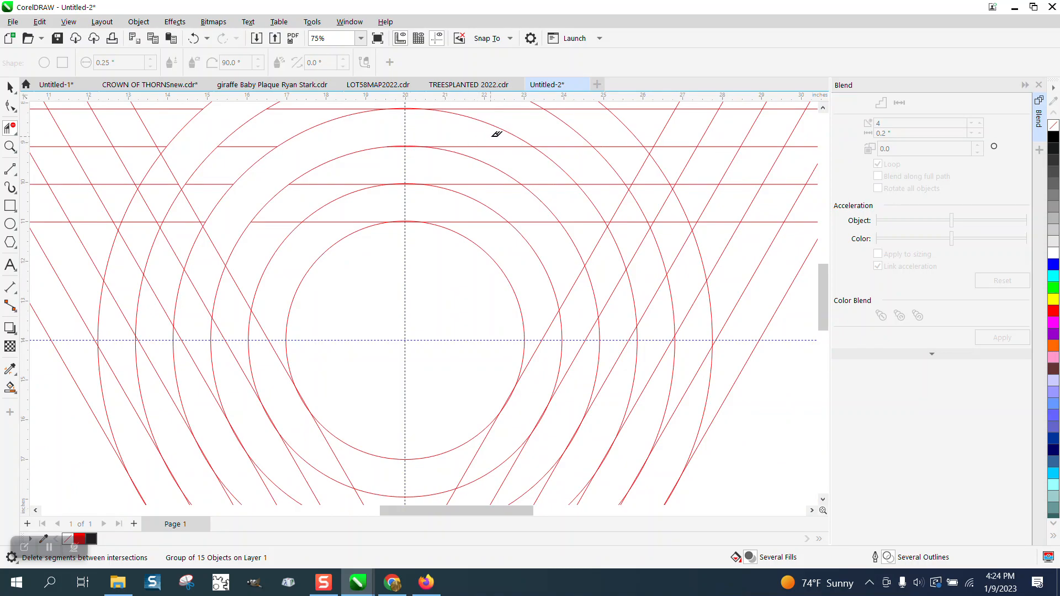
scroll(516, 148, "down", 2)
left_click_drag(424, 132, 751, 133)
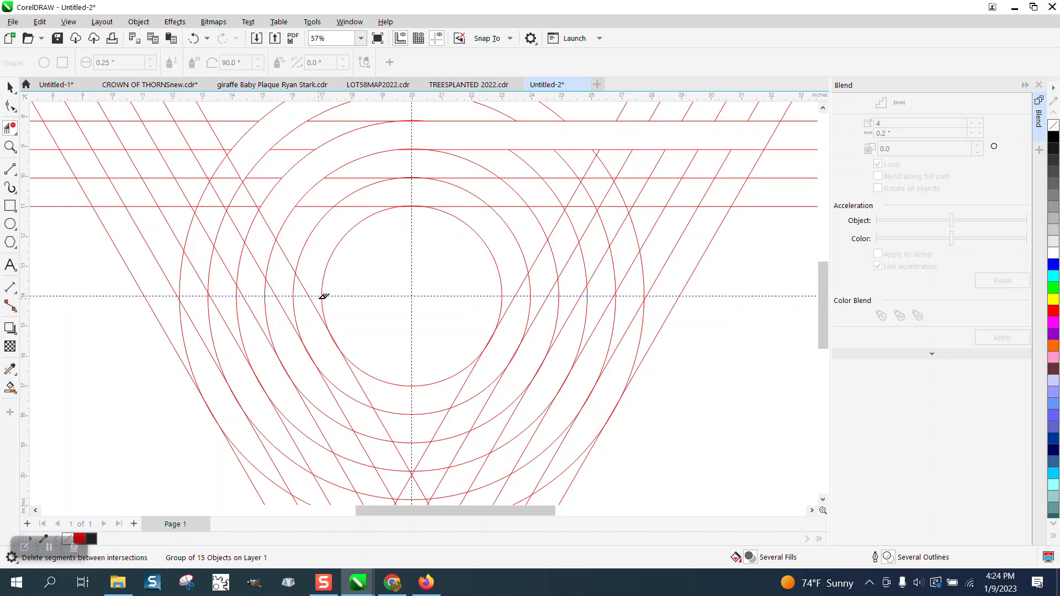
left_click(364, 205)
left_click_drag(402, 190, 718, 194)
scroll(284, 230, "down", 3)
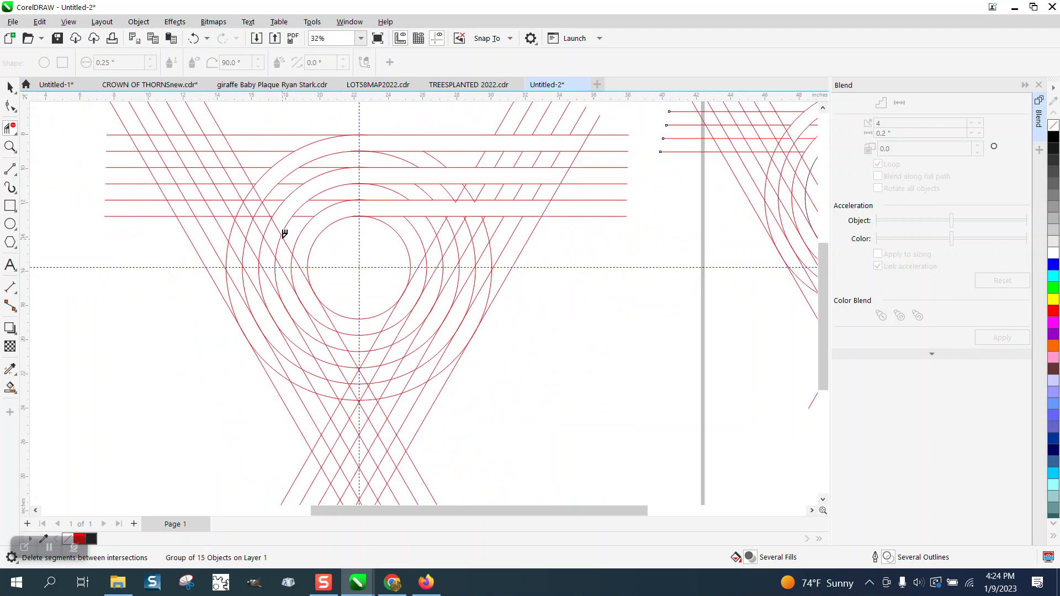
left_click(10, 87)
left_click_drag(172, 121, 505, 445)
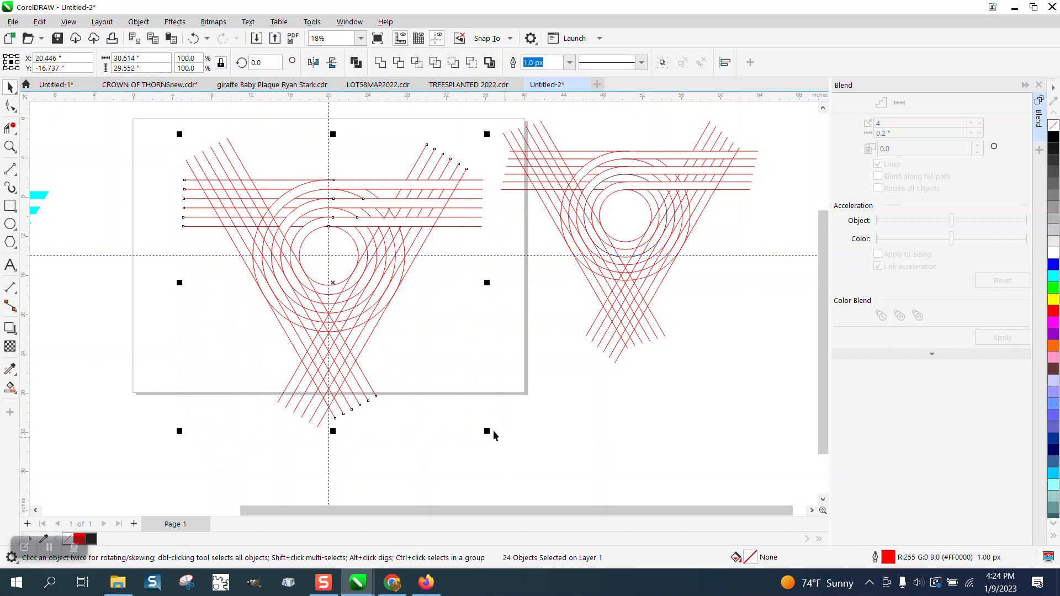
- Group the 24 draft lines and Smart Fill the top, second and third curved bands red
key("ctrl+g")
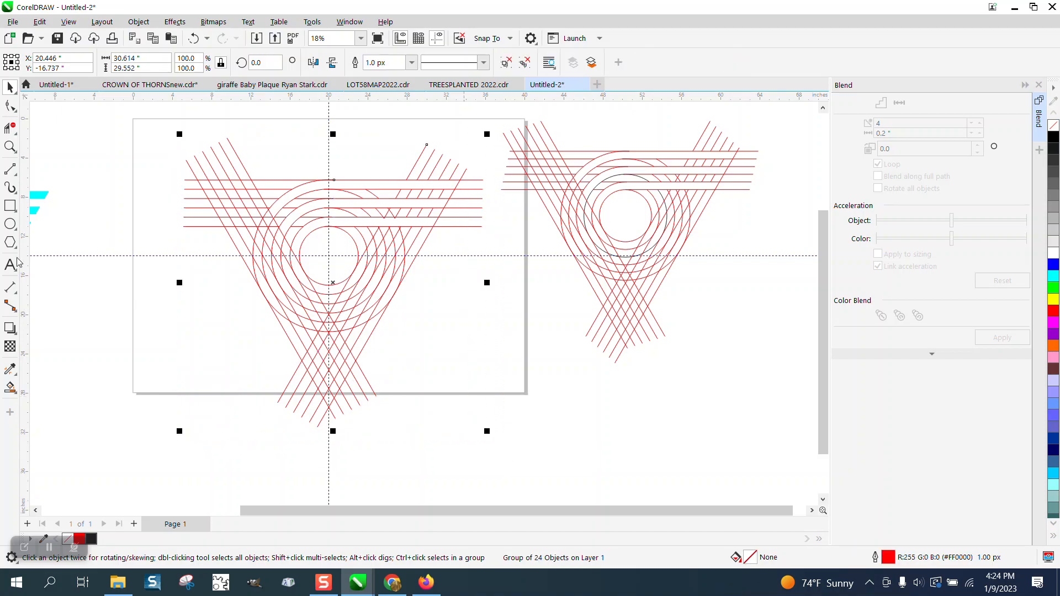
left_click(16, 392)
left_click(39, 402)
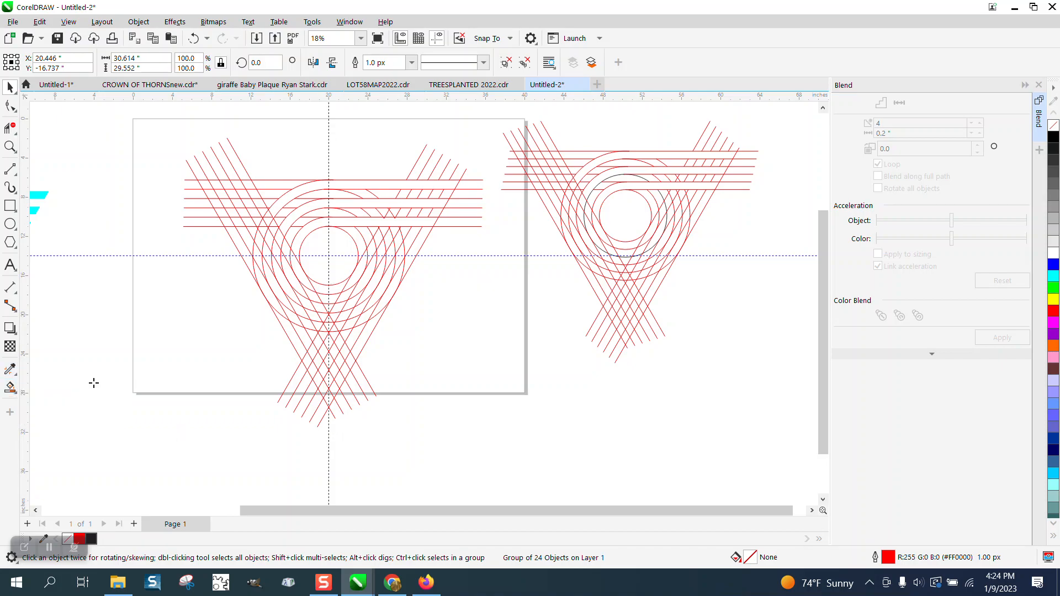
left_click(296, 193)
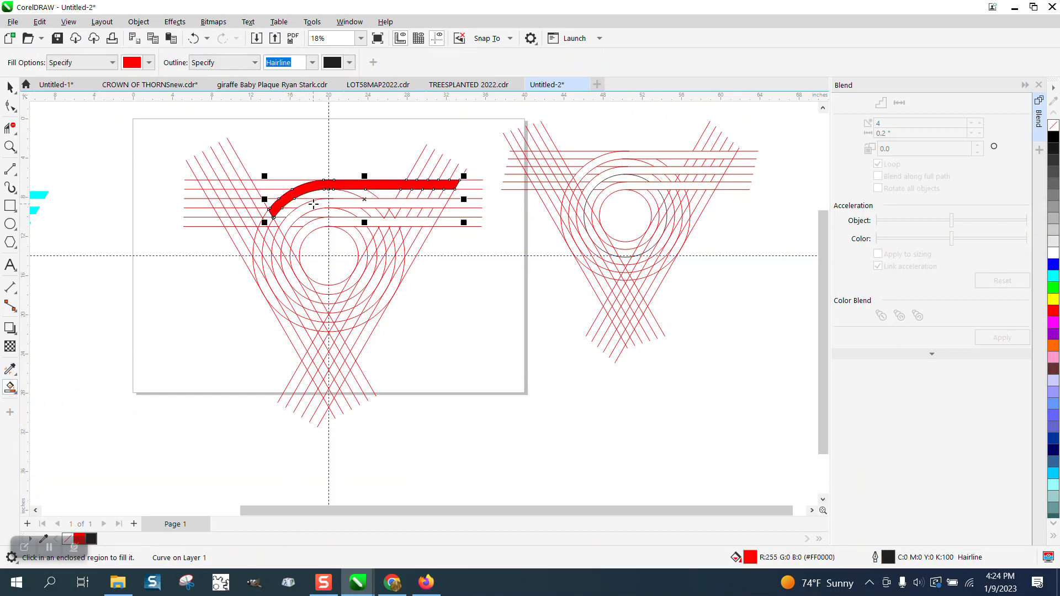
left_click(313, 205)
left_click(324, 224)
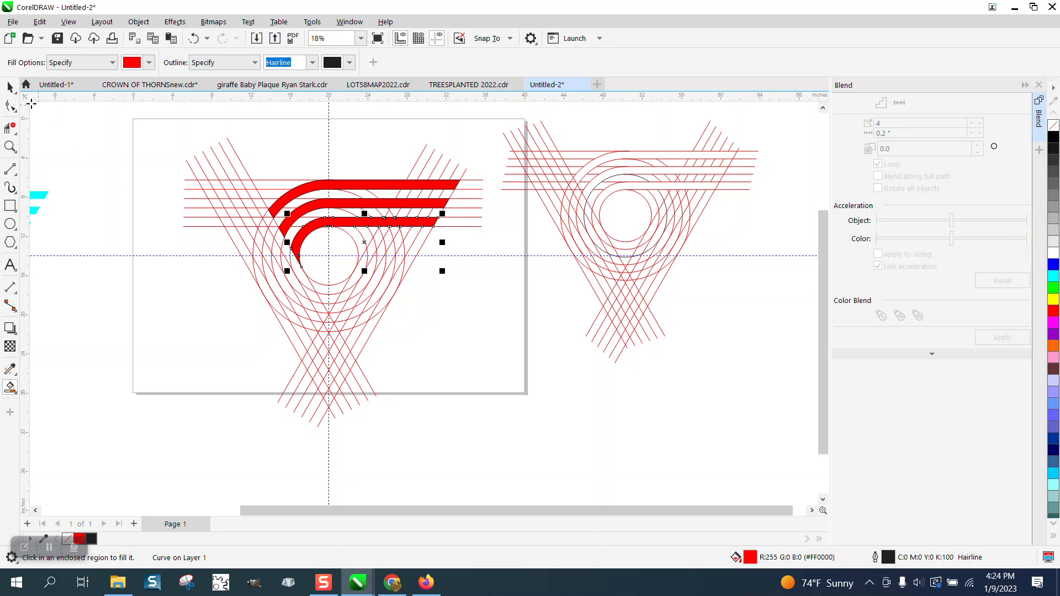
- Nudge the grouped draft lines far to the right, leaving the red bands alone
left_click(10, 87)
left_click(418, 115)
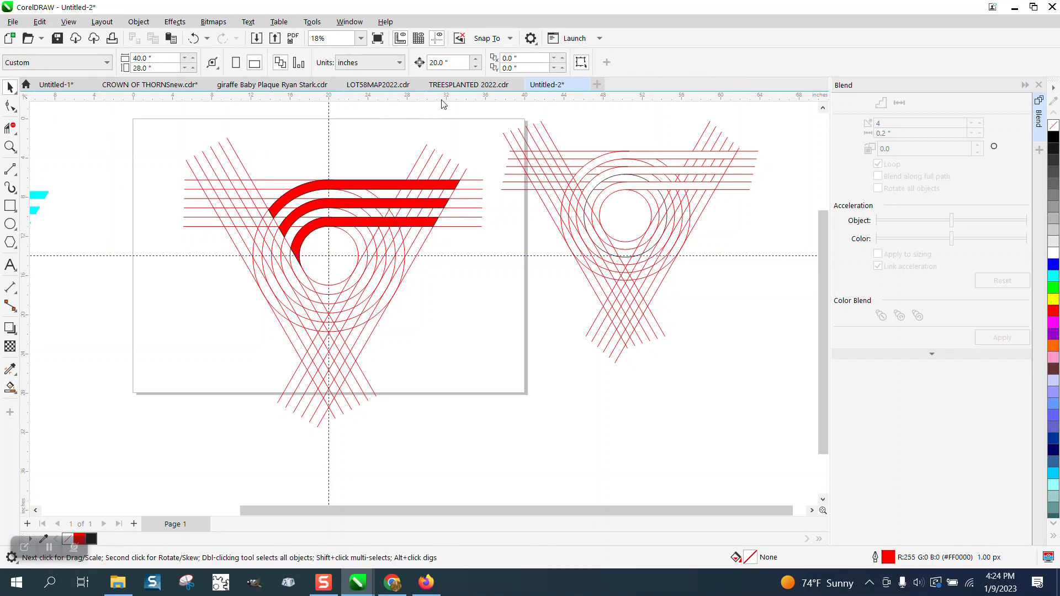
left_click(242, 165)
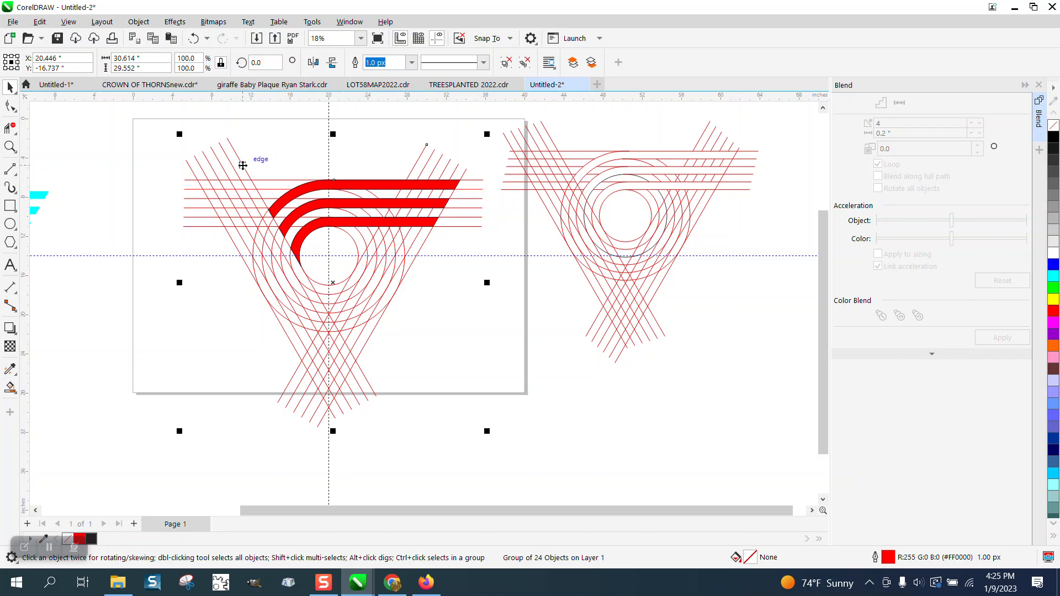
key("Right")
key("Right")
key("Right")
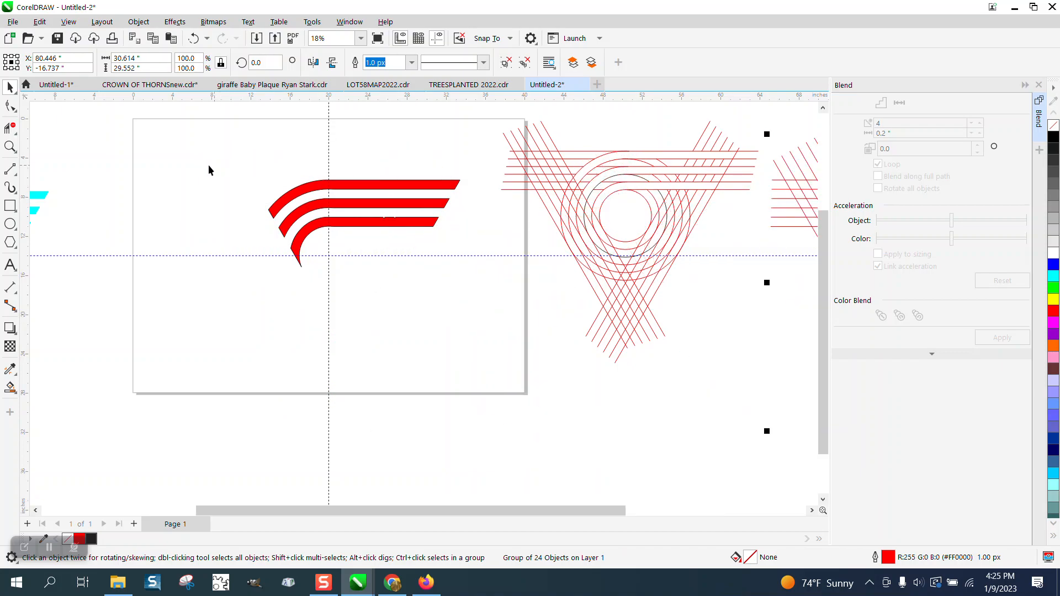
- Remove the outlines from the three red bands using the No Color swatch and zoom in
left_click(309, 161)
left_click_drag(233, 164, 485, 279)
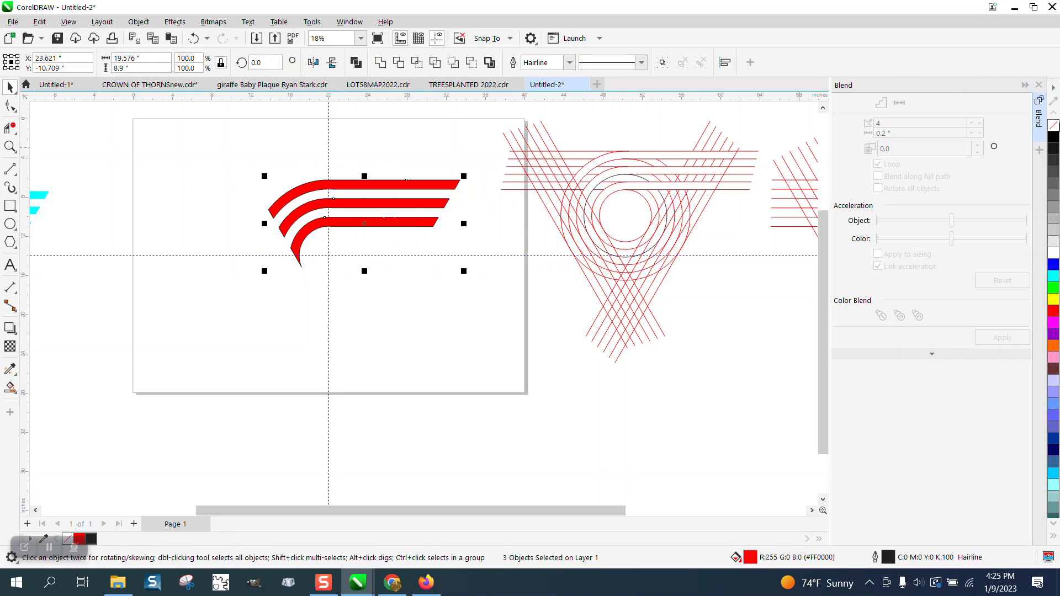
right_click(1054, 126)
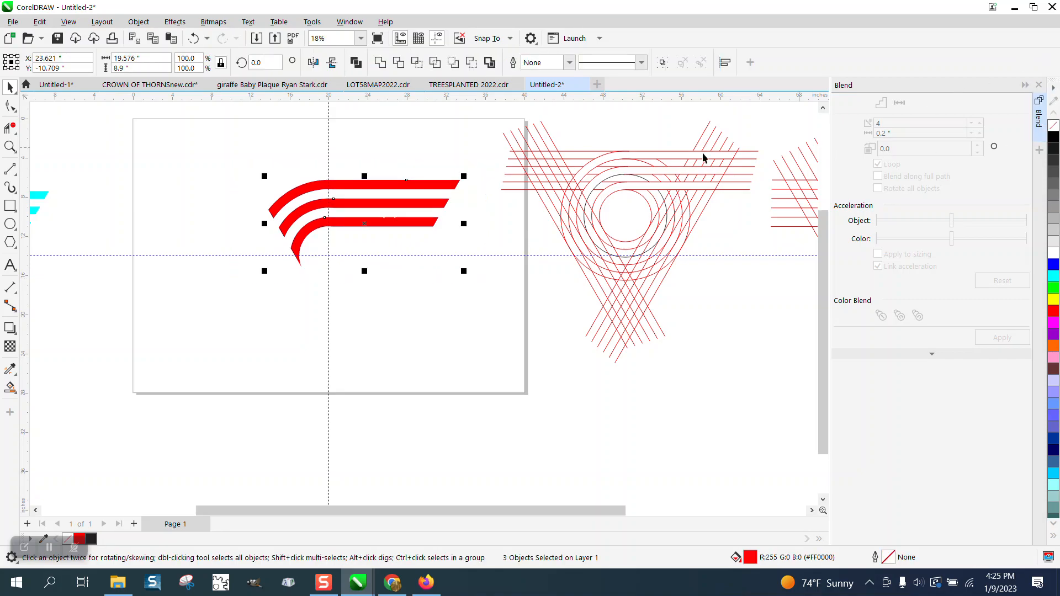
left_click(10, 147)
left_click(588, 321)
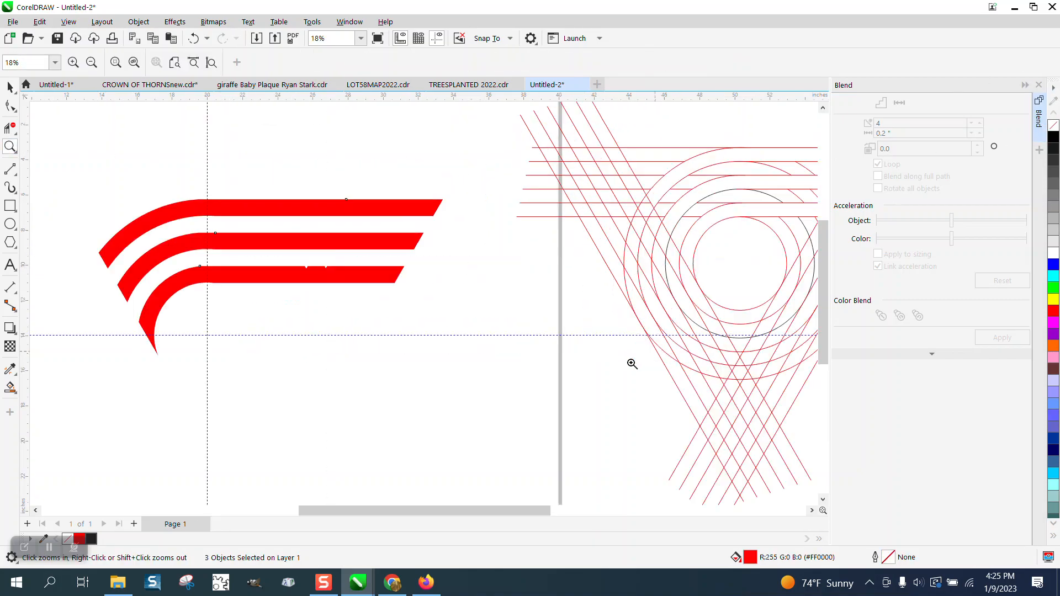
- Apply a linear gradient across the red bands with the Interactive Fill tool
left_click(15, 395)
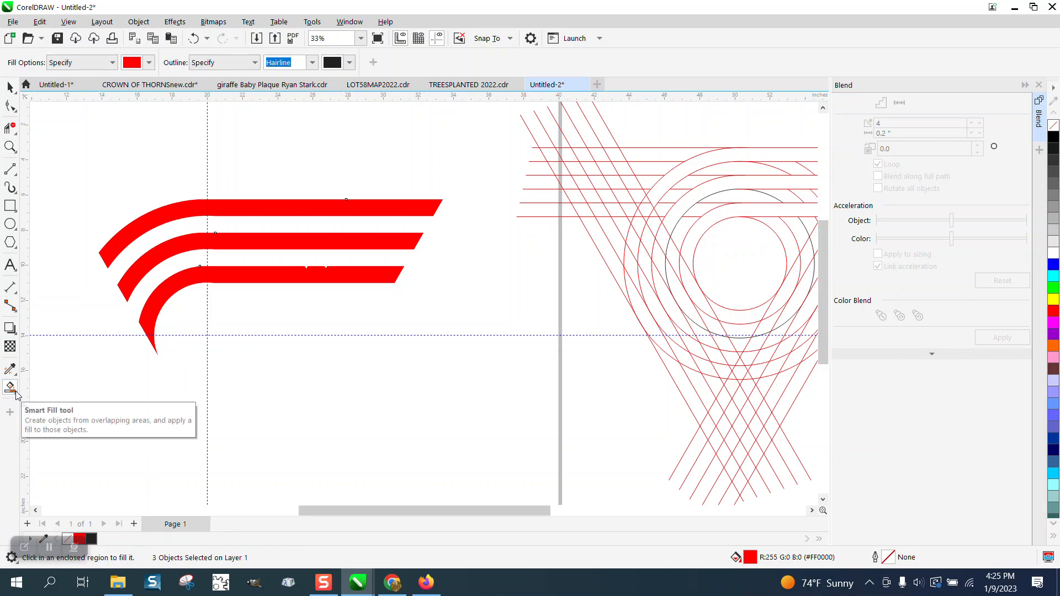
left_click(16, 395)
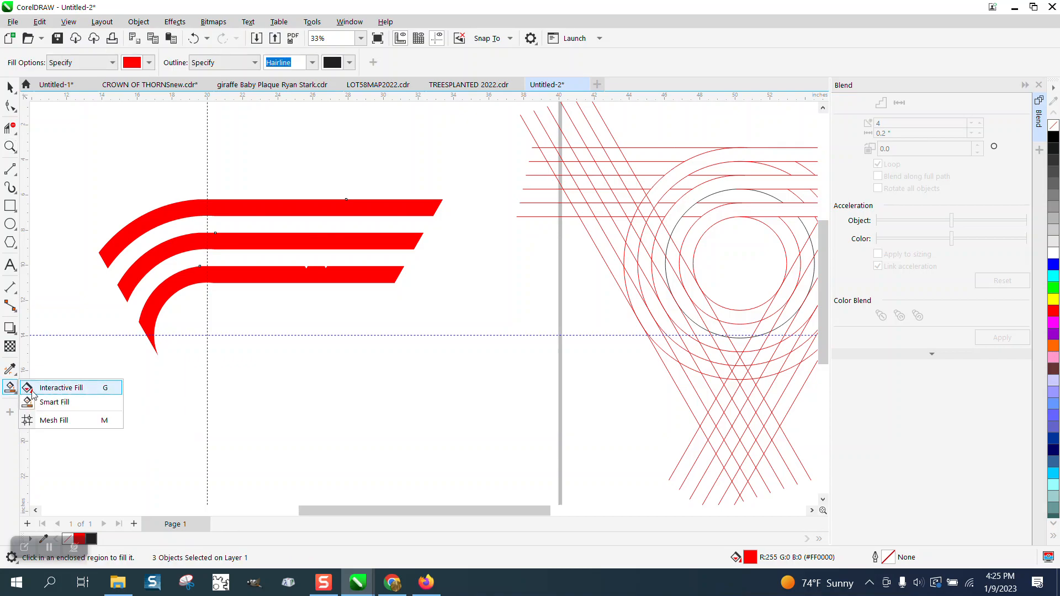
left_click(55, 384)
left_click_drag(427, 206, 103, 228)
- Undo the gradient and apply a red-to-white fountain fill to the top band only
left_click(195, 37)
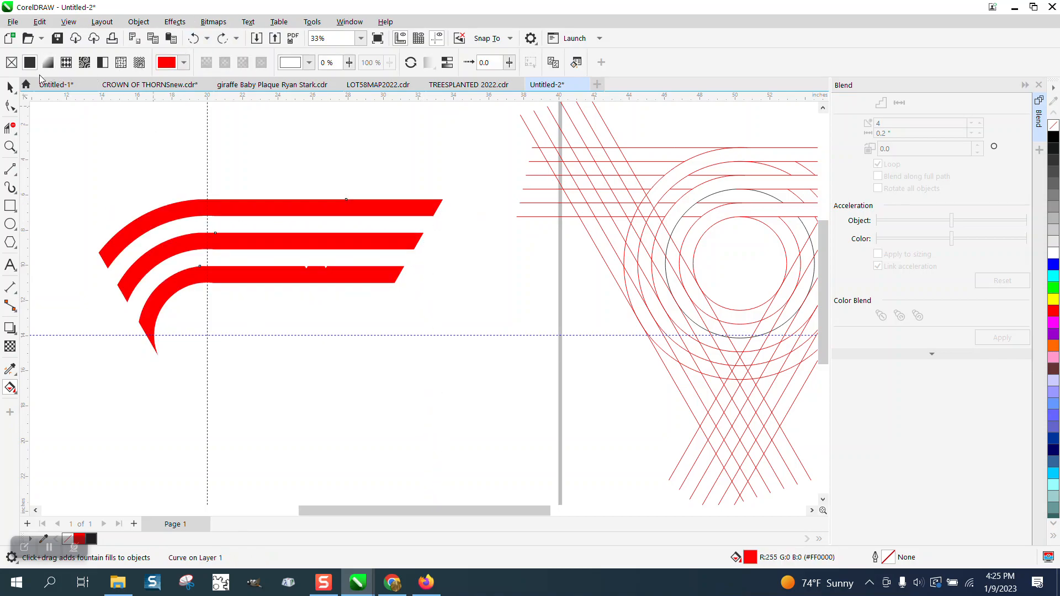
left_click(10, 87)
left_click(174, 124)
left_click(253, 206)
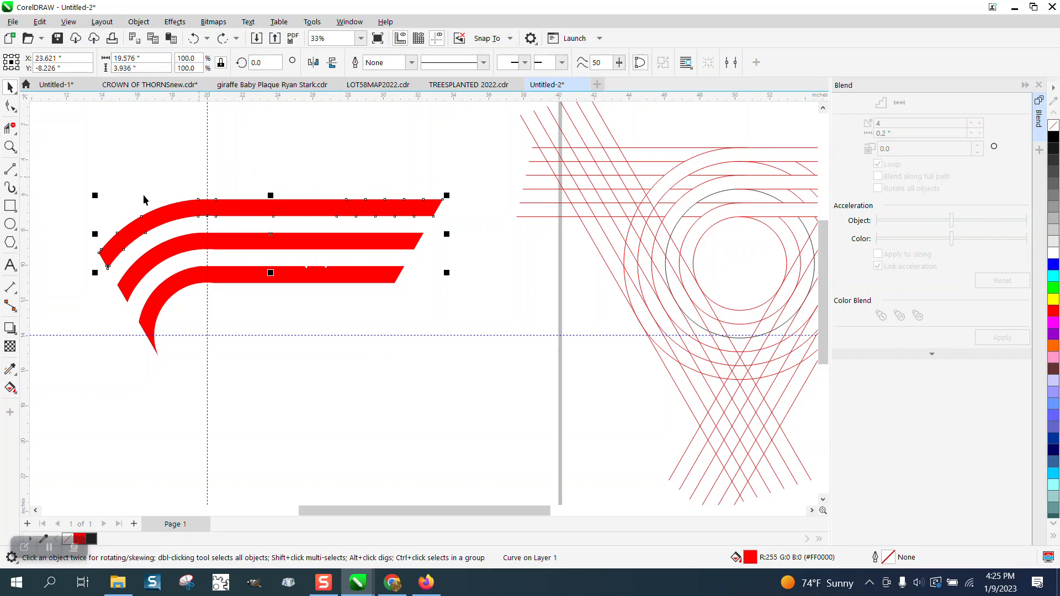
left_click(10, 388)
left_click_drag(436, 210, 94, 250)
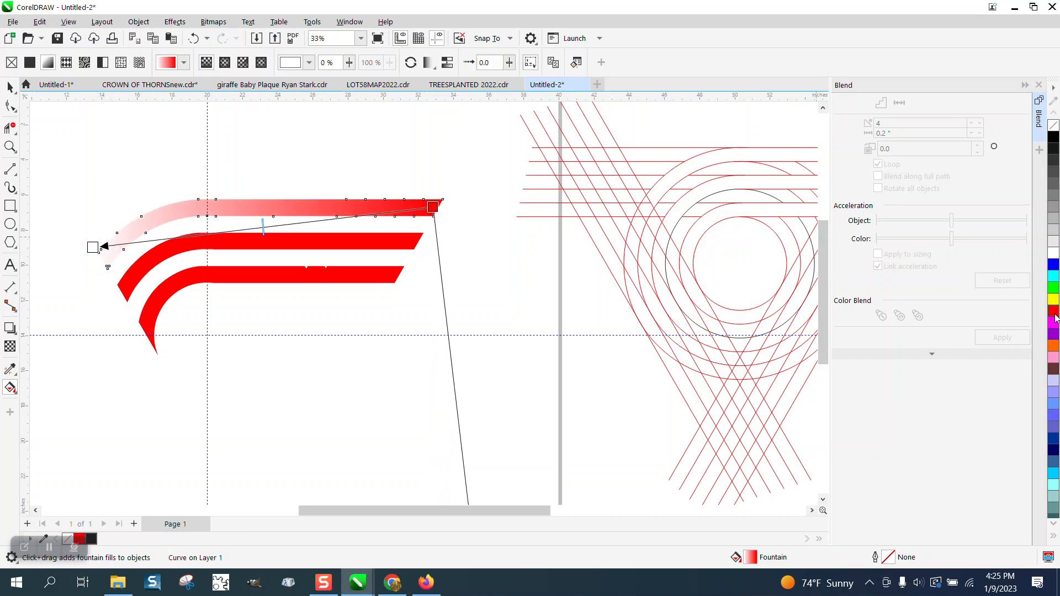
- Recolour the top band's gradient to orange, red and yellow stops, shifting the midpoint toward the start
mouse_move(1054, 346)
left_mouse_down()
mouse_move(103, 228)
mouse_move(93, 247)
left_mouse_up()
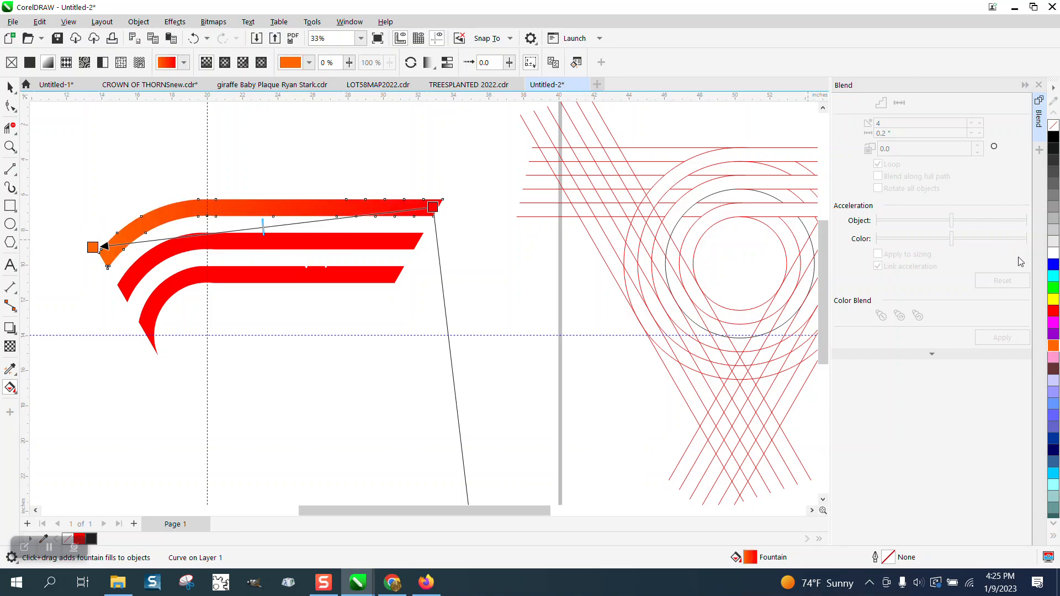
mouse_move(924, 301)
left_mouse_down()
mouse_move(466, 196)
mouse_move(433, 207)
left_mouse_up()
left_click_drag(263, 227, 222, 231)
left_click_drag(832, 295, 247, 231)
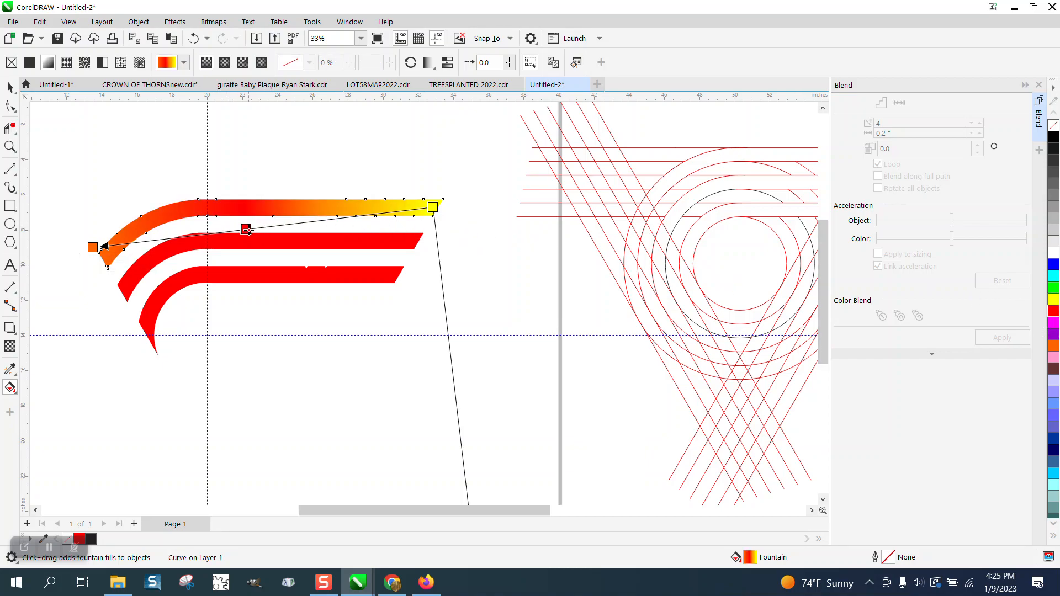
left_click_drag(1054, 302, 342, 217)
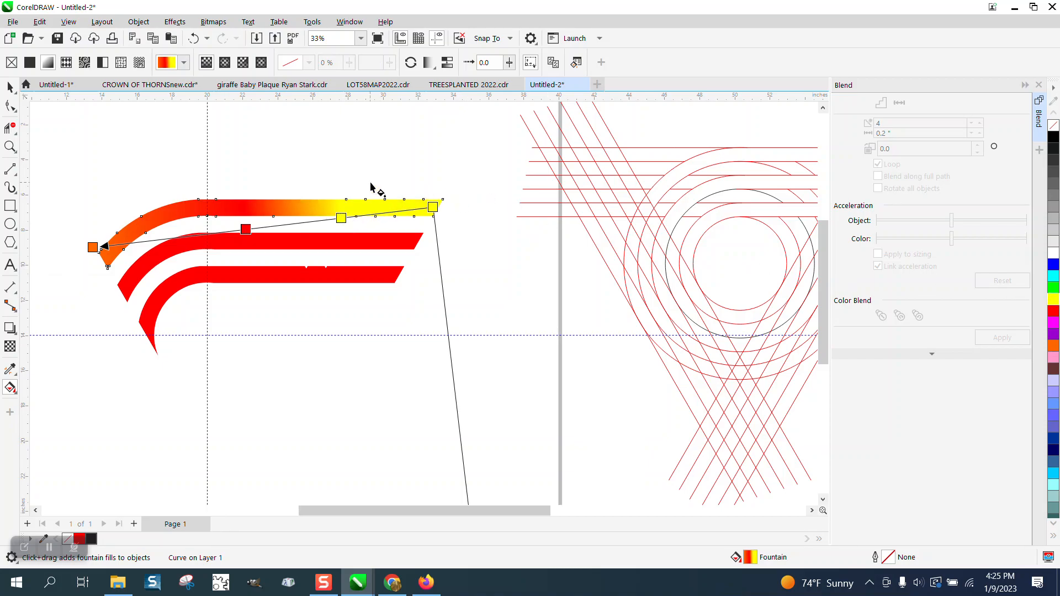
left_click(10, 87)
scroll(194, 138, "down", 1)
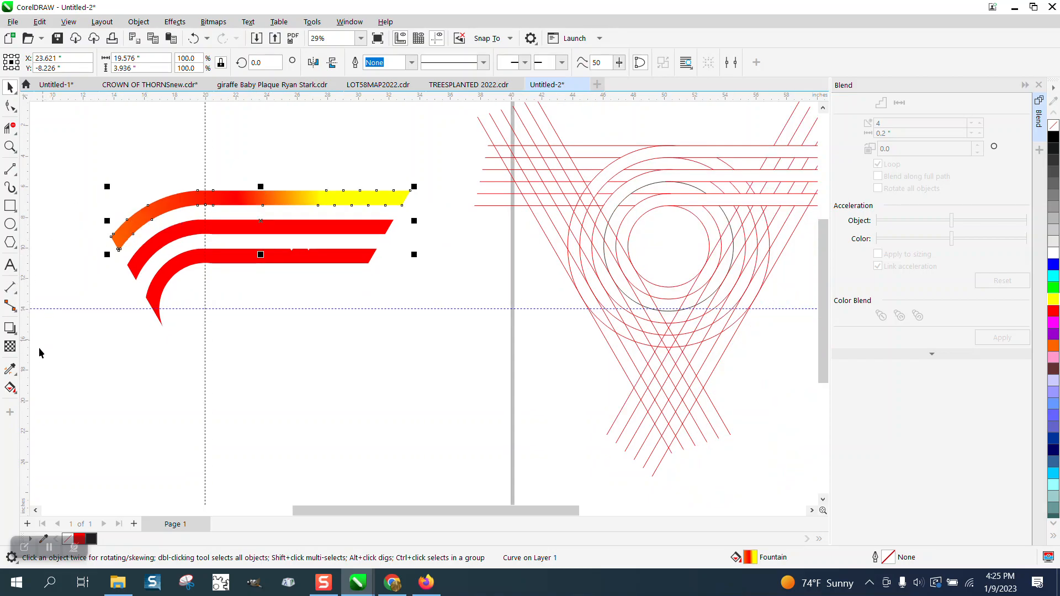
- Sample the top stripe with the Attributes Eyedropper and apply its gradient to the middle and bottom stripes
left_click(11, 370)
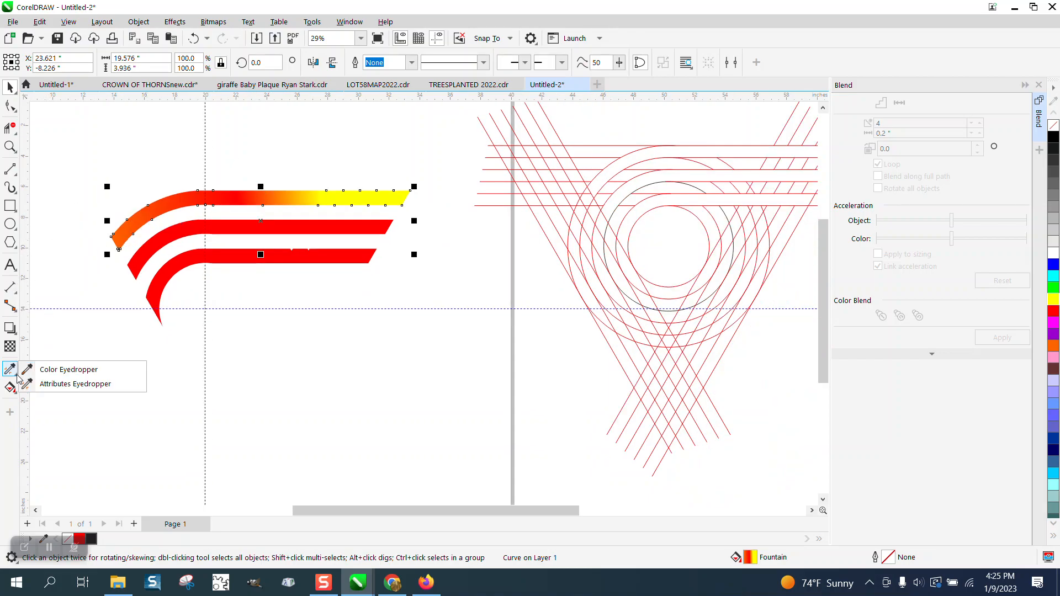
left_click(68, 384)
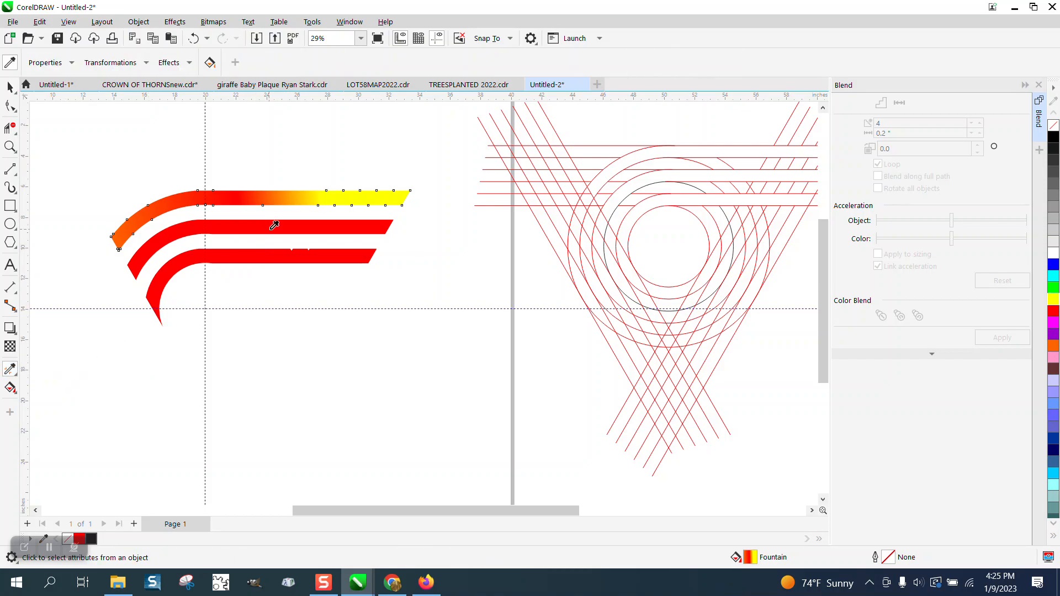
left_click(293, 197)
left_click(286, 222)
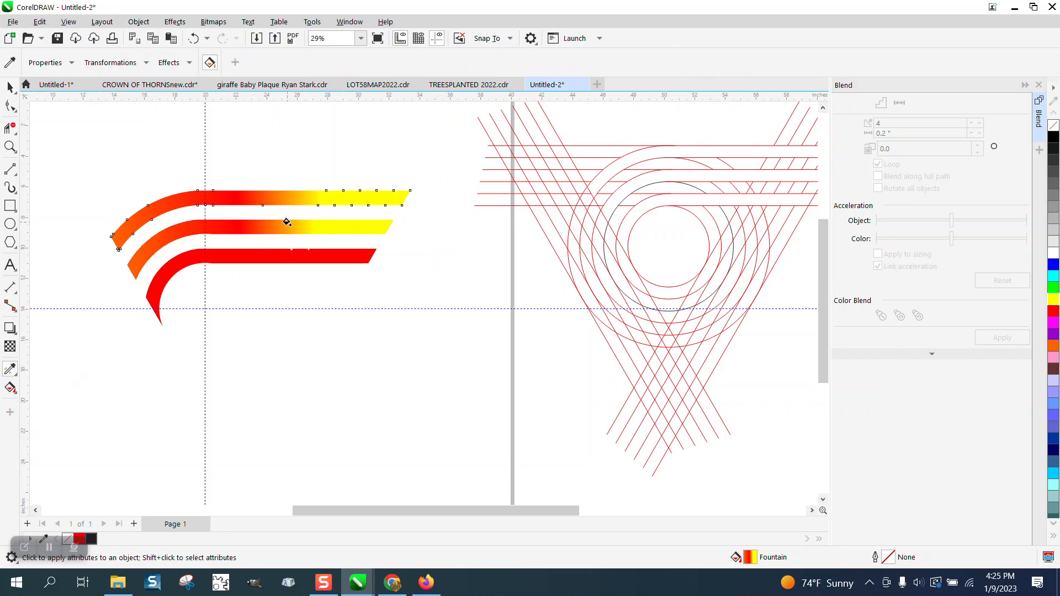
left_click(255, 253)
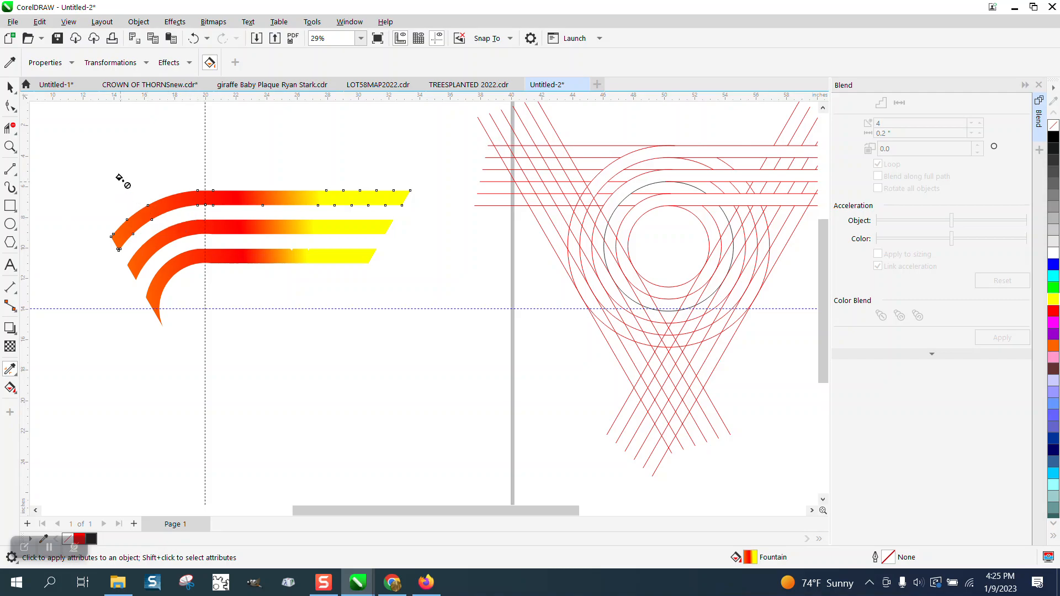
left_click(10, 87)
left_click_drag(83, 146, 232, 278)
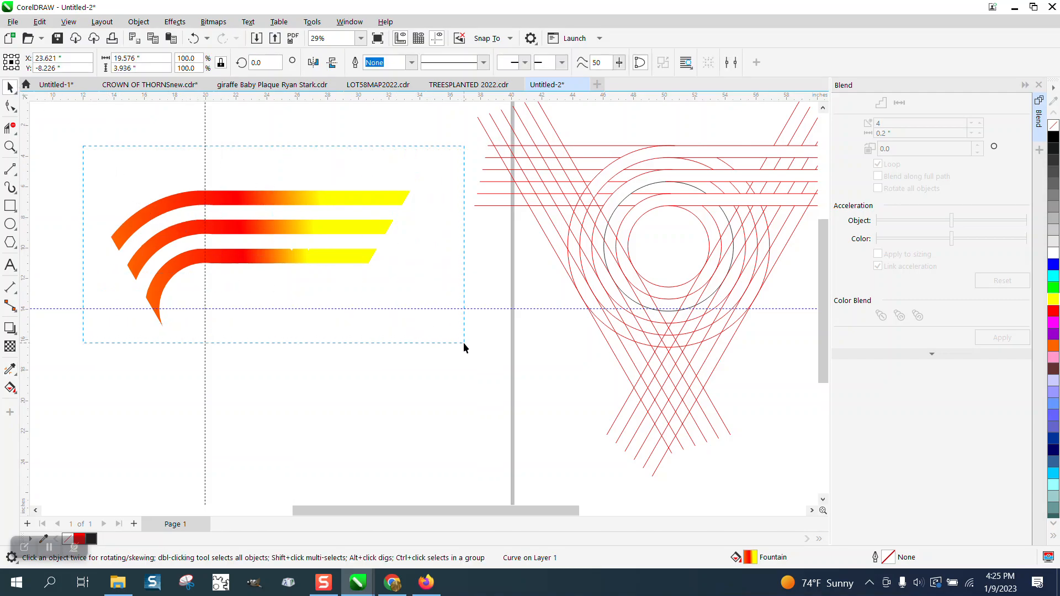
left_click_drag(464, 347, 465, 344)
- Group the three gradient stripes, undoing an accidental move of the group
key("ctrl+g")
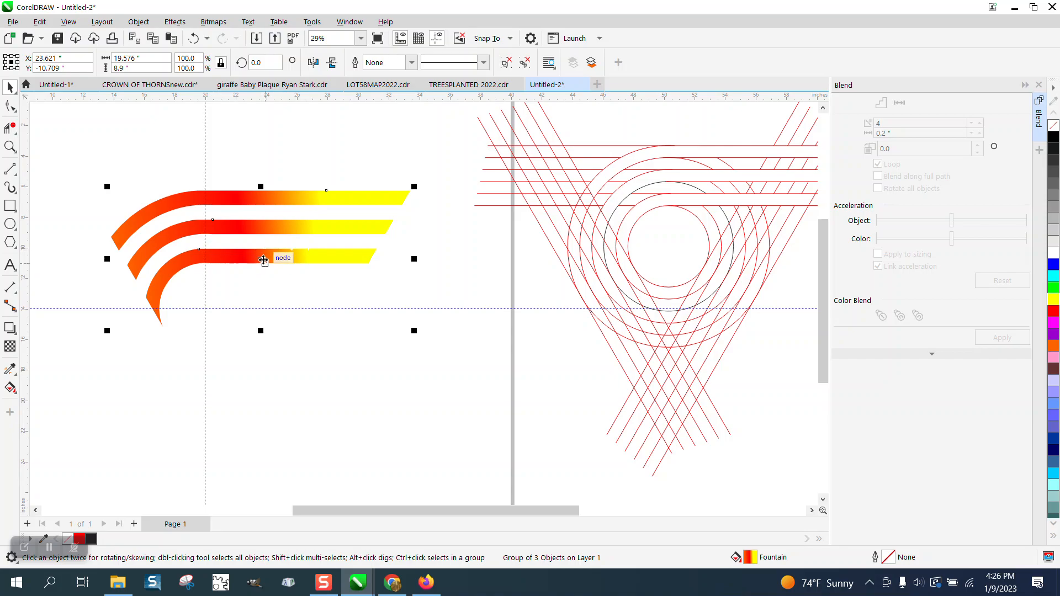
left_click_drag(263, 260, 227, 282)
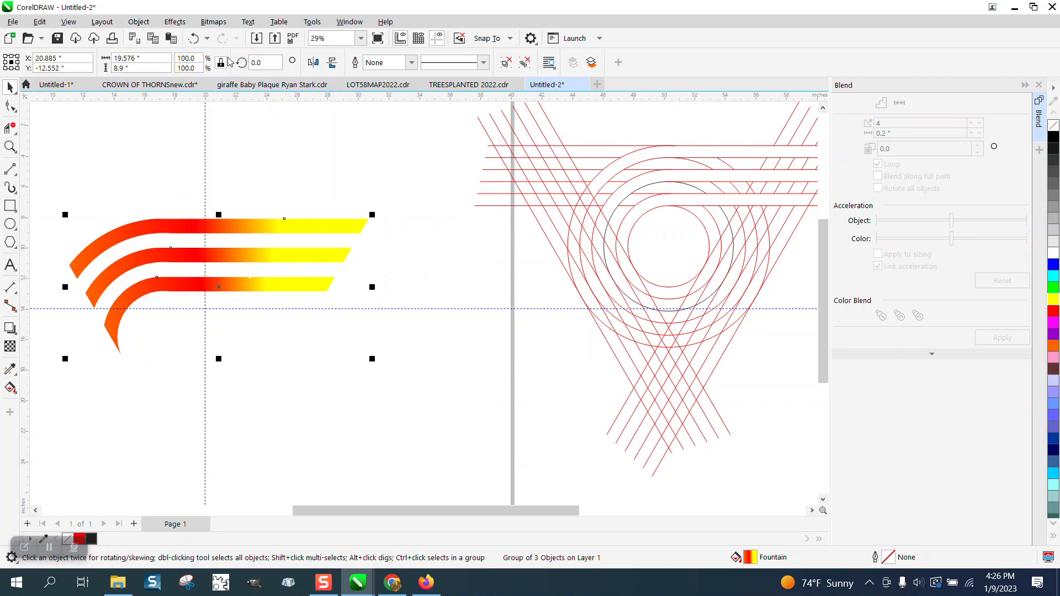
left_click(193, 38)
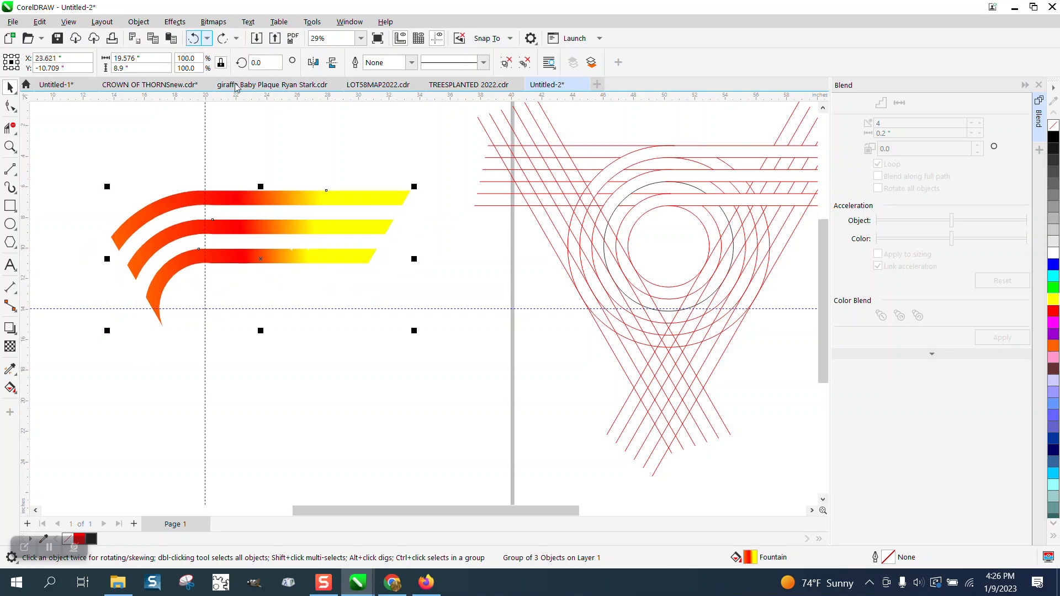
- Add copies of the stripe group rotated 120° and 240° to complete the triangle
left_click(258, 260)
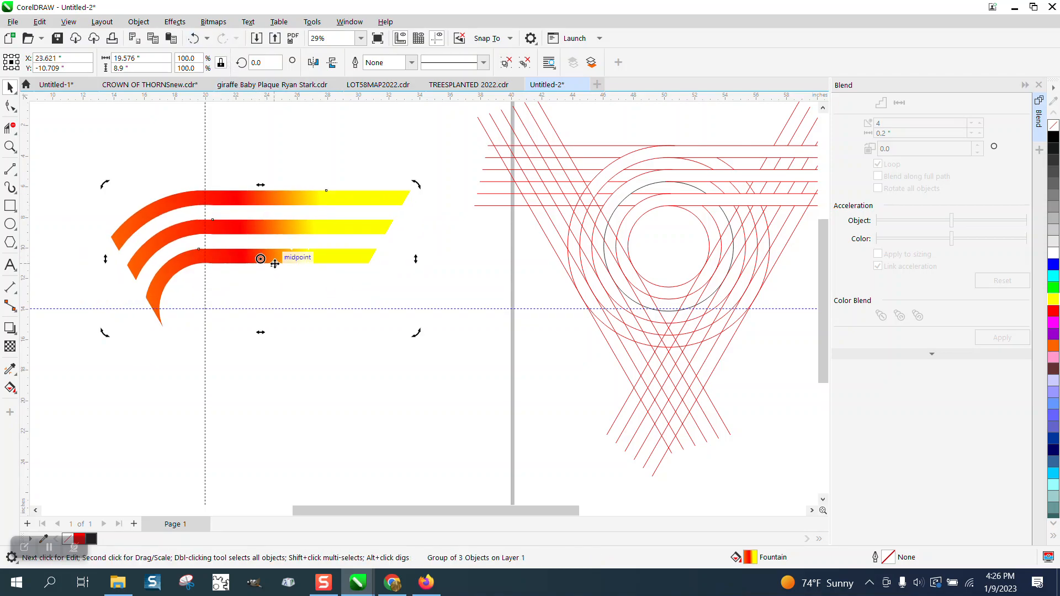
left_click(250, 228)
left_click(250, 224)
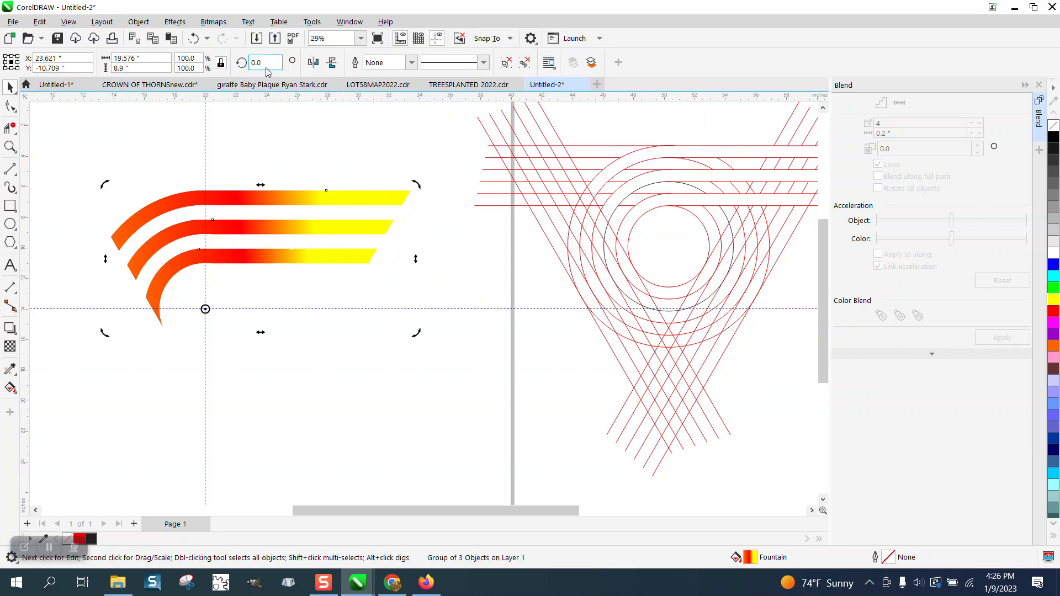
type("120")
key("Return")
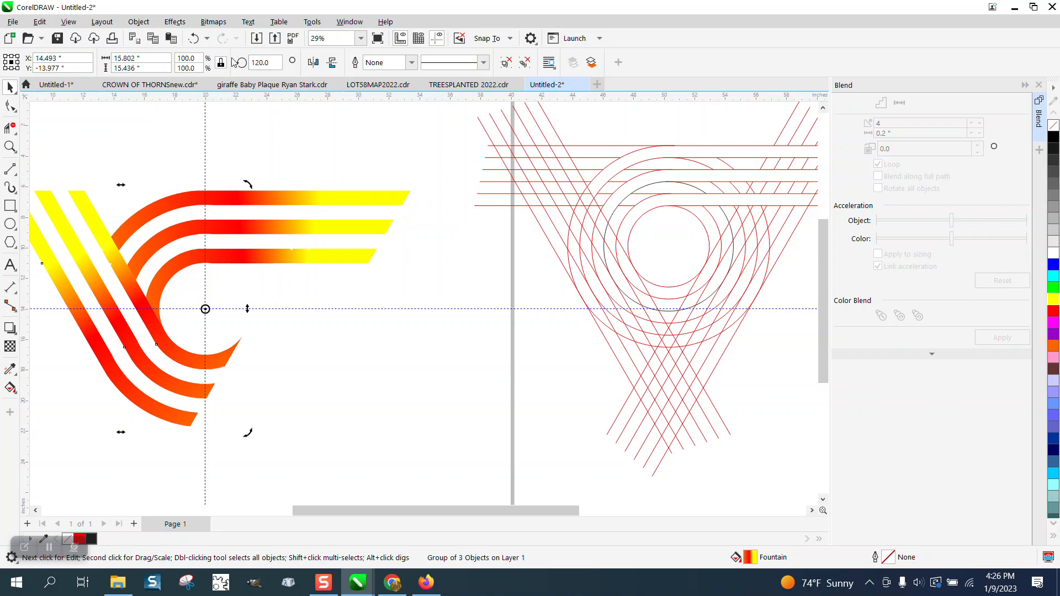
key("ctrl+r")
scroll(355, 106, "down", 2)
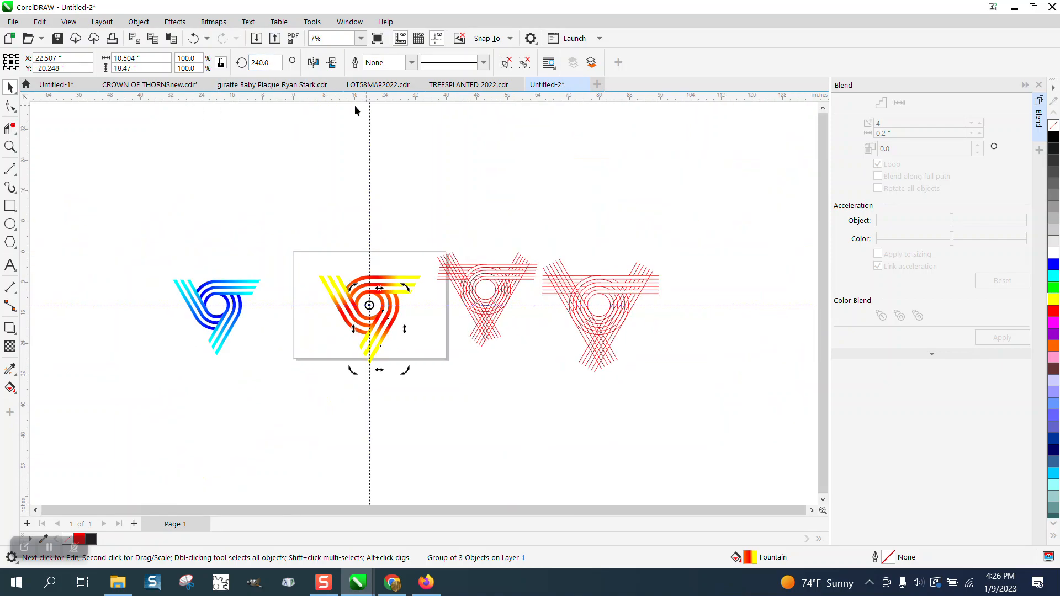
- Zoom in closely on the triangular gradient logo and its third yellow bar
left_click(10, 147)
left_click_drag(303, 255, 476, 378)
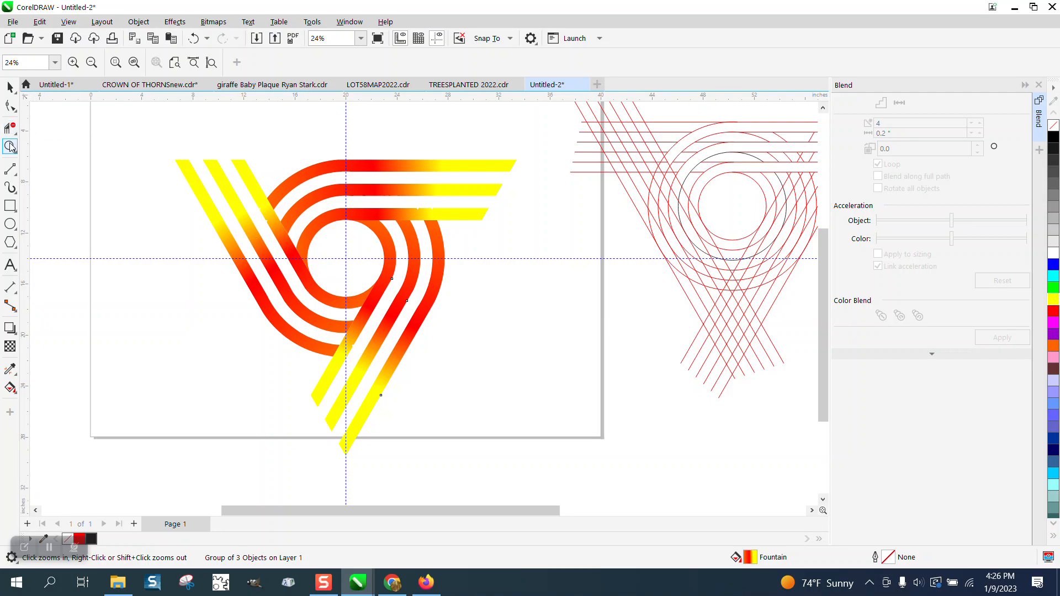
left_click_drag(159, 145, 586, 469)
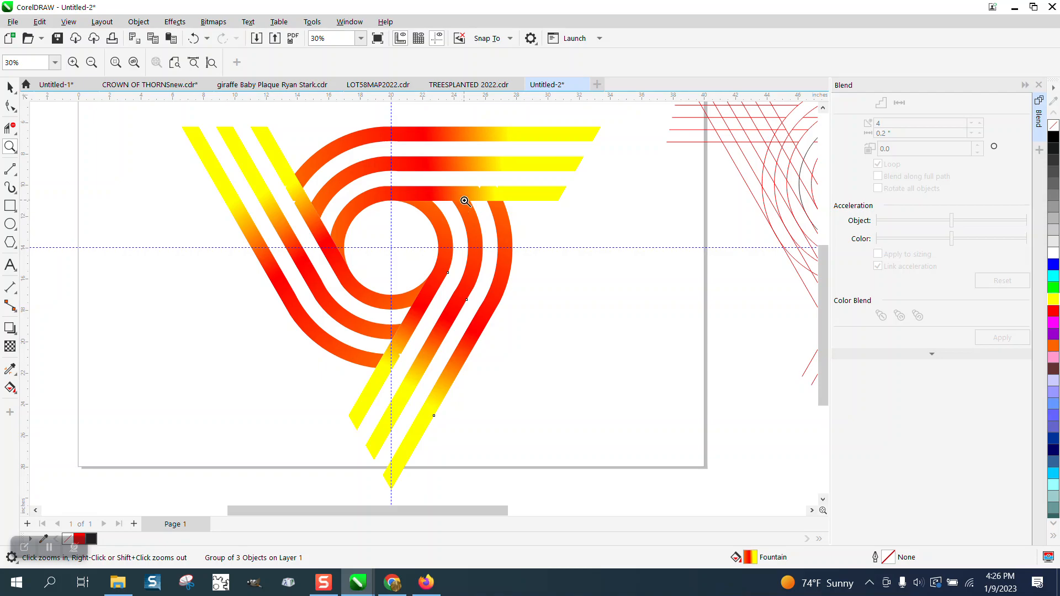
left_click_drag(476, 183, 505, 201)
- Zoom in on the crossing lines of the red line draft
scroll(224, 196, "down", 5)
scroll(213, 192, "down", 1)
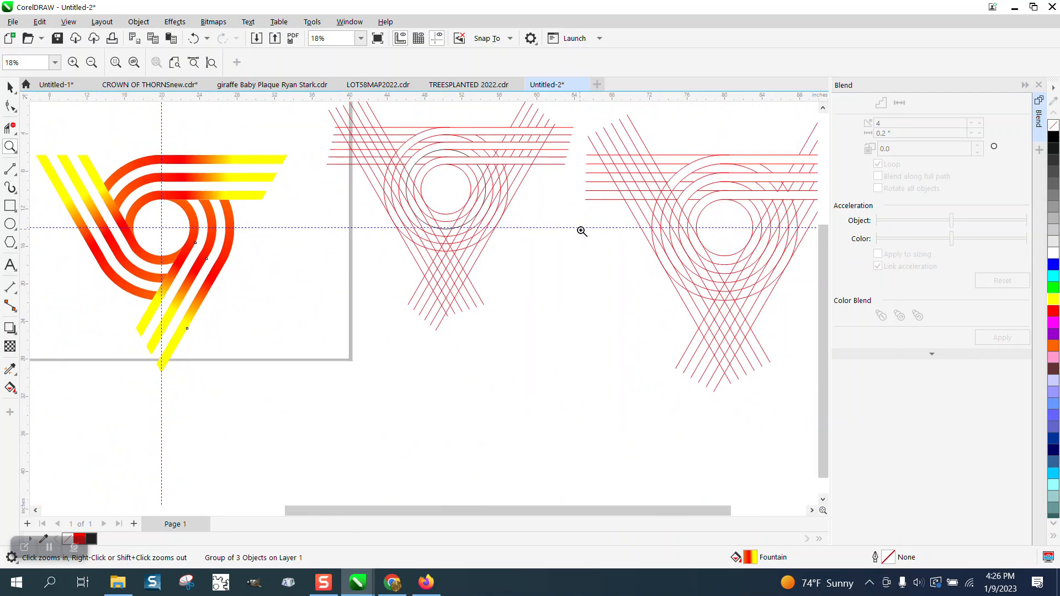
left_click_drag(740, 177, 814, 212)
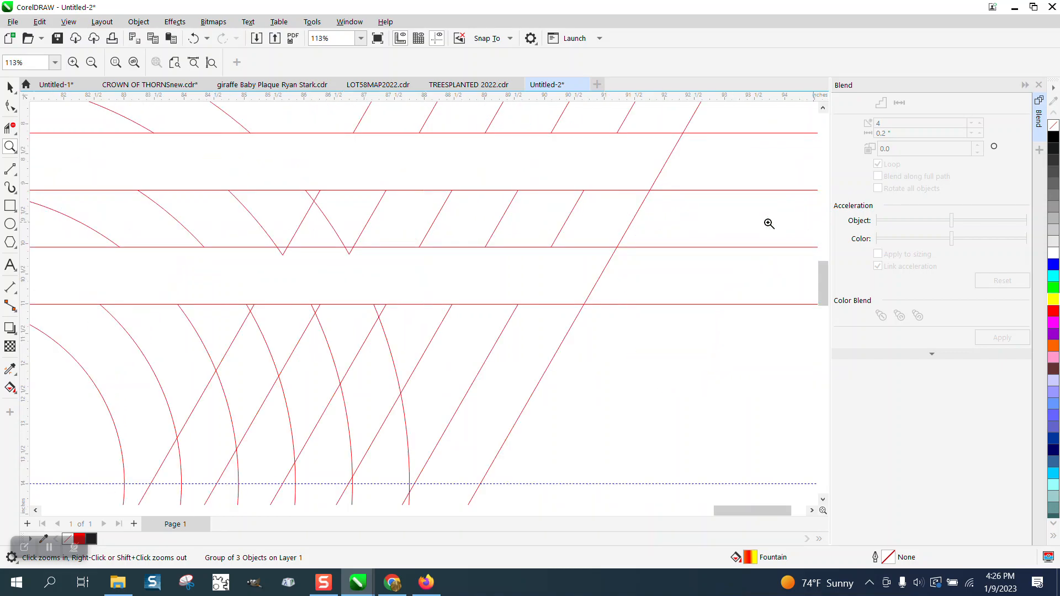
- Delete the stray line piece below the red draft's V tip, then zoom back onto the gradient logo
left_click(10, 128)
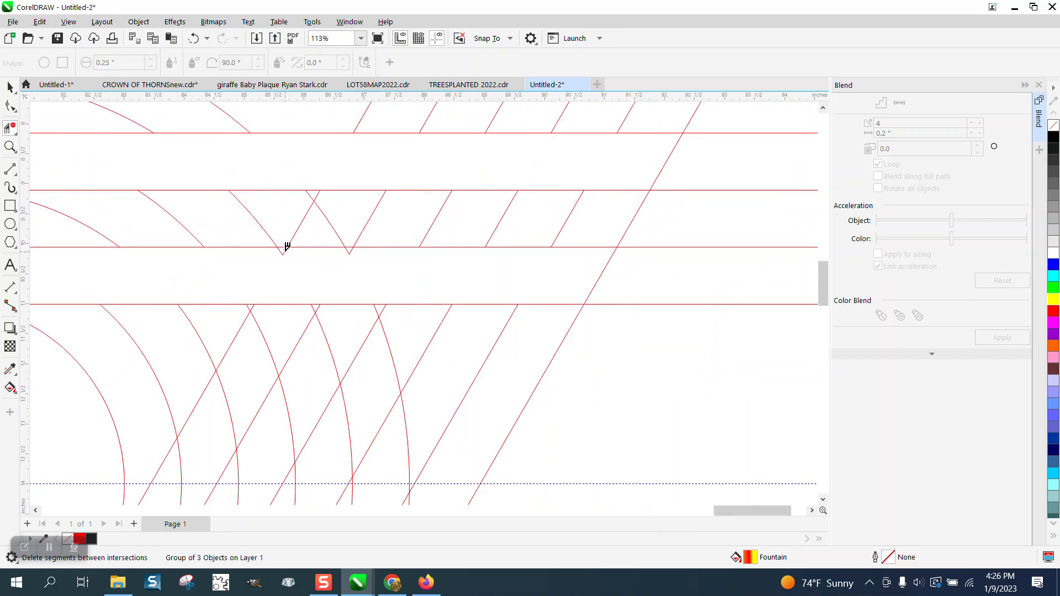
left_click(349, 249)
scroll(486, 255, "down", 2)
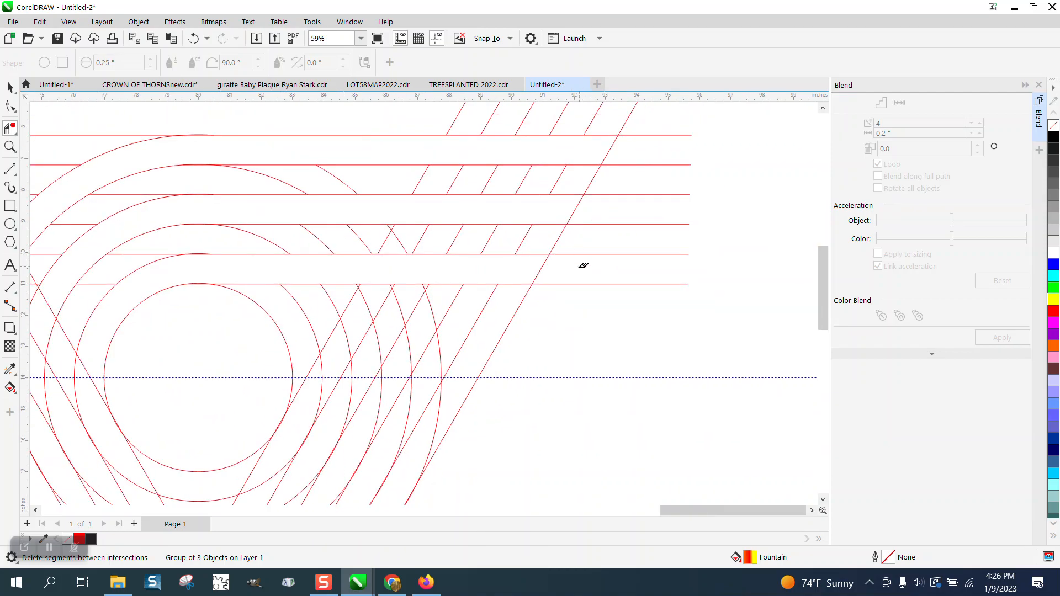
scroll(568, 227, "down", 5)
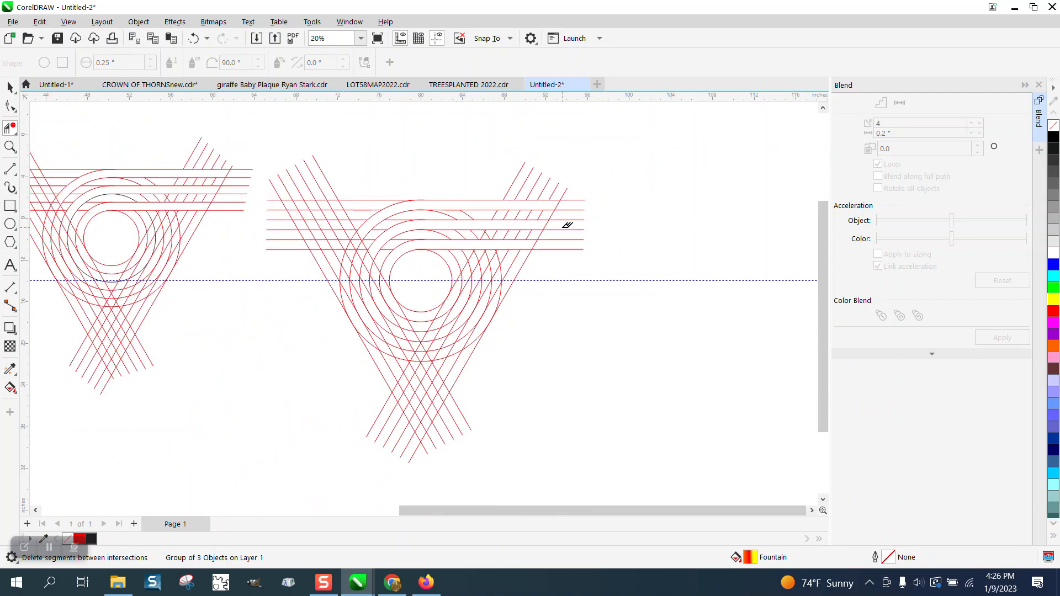
scroll(331, 255, "down", 2)
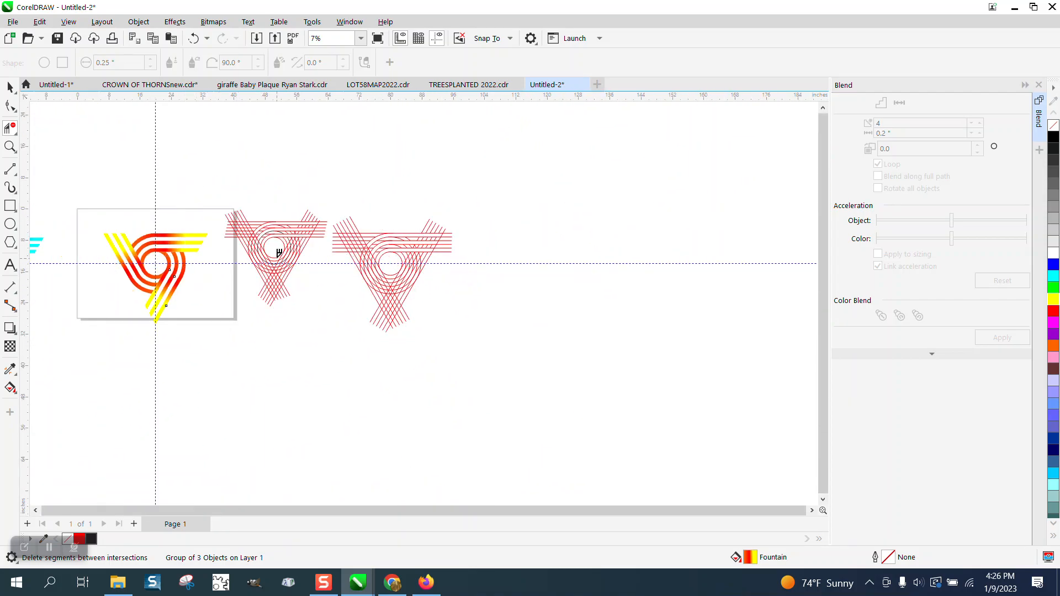
left_click(10, 147)
left_click_drag(122, 212, 268, 344)
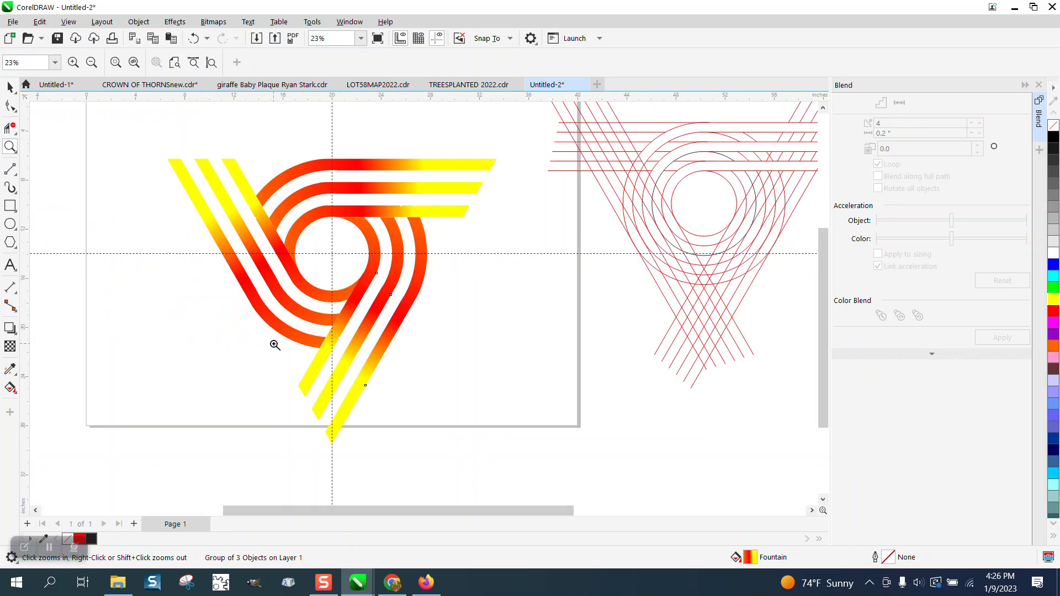